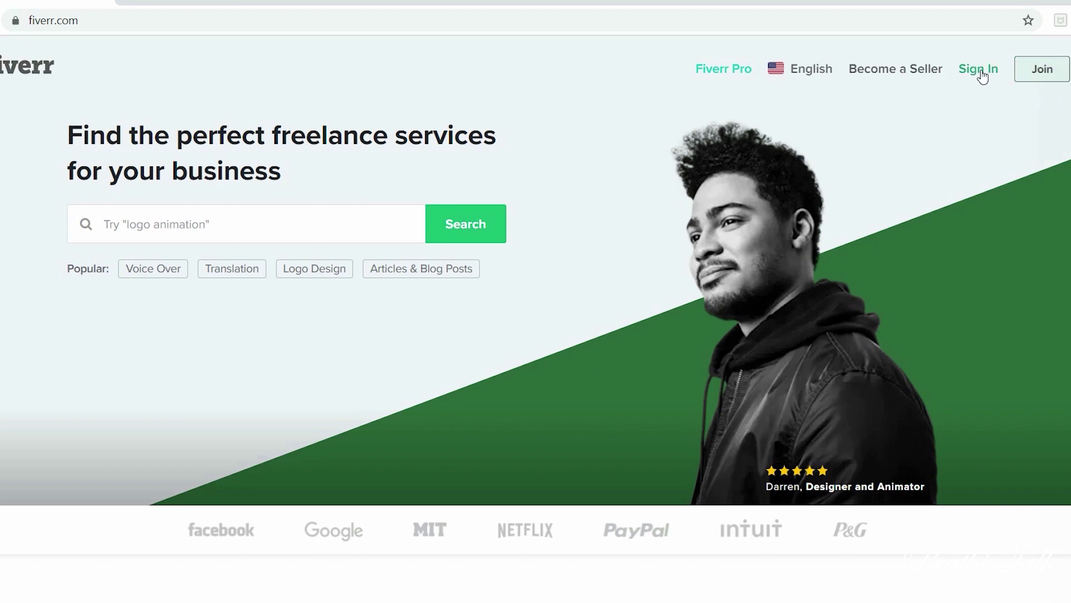
Sign in to Fiverr with the Google account.
{"action": "left_click", "coordinate": [993, 70]}
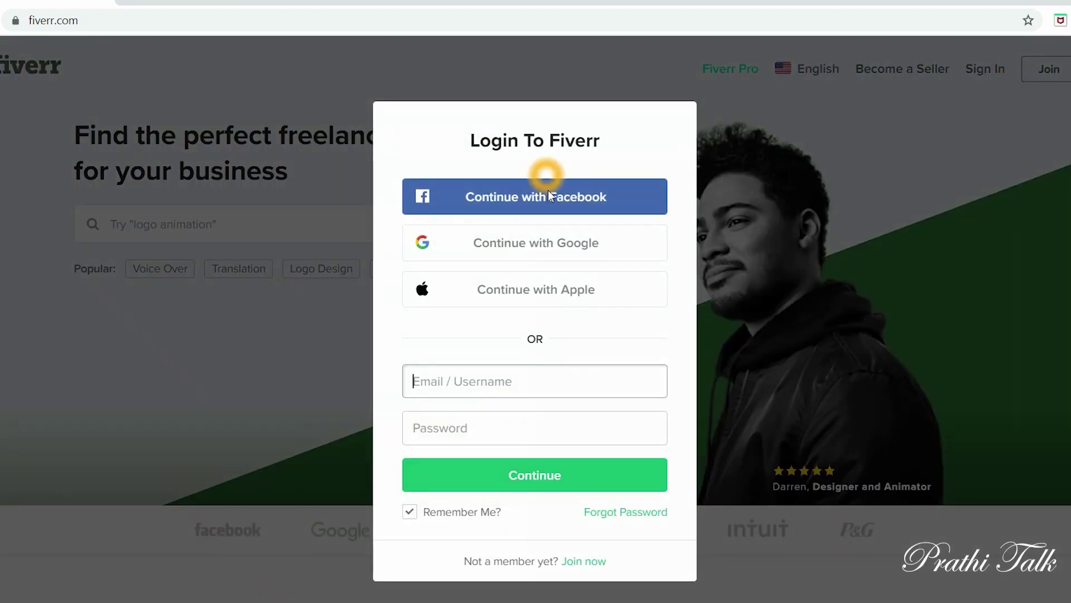
{"action": "left_click", "coordinate": [520, 246]}
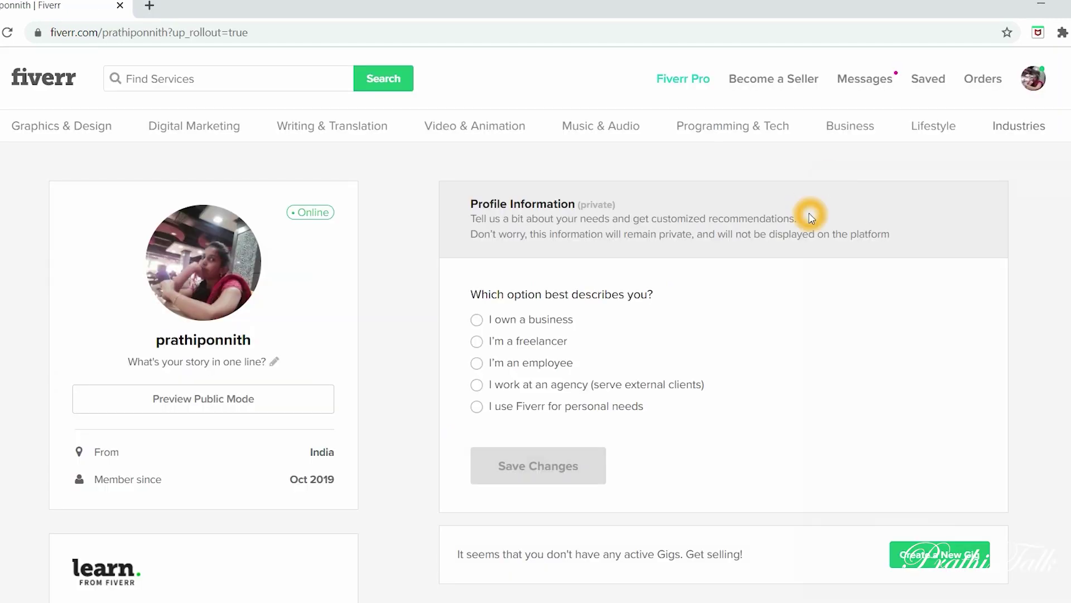
Start a new gig and continue through the selling overview and profile tips to Personal Info.
{"action": "scroll", "coordinate": [825, 229], "scroll_direction": "down", "scroll_amount": 3}
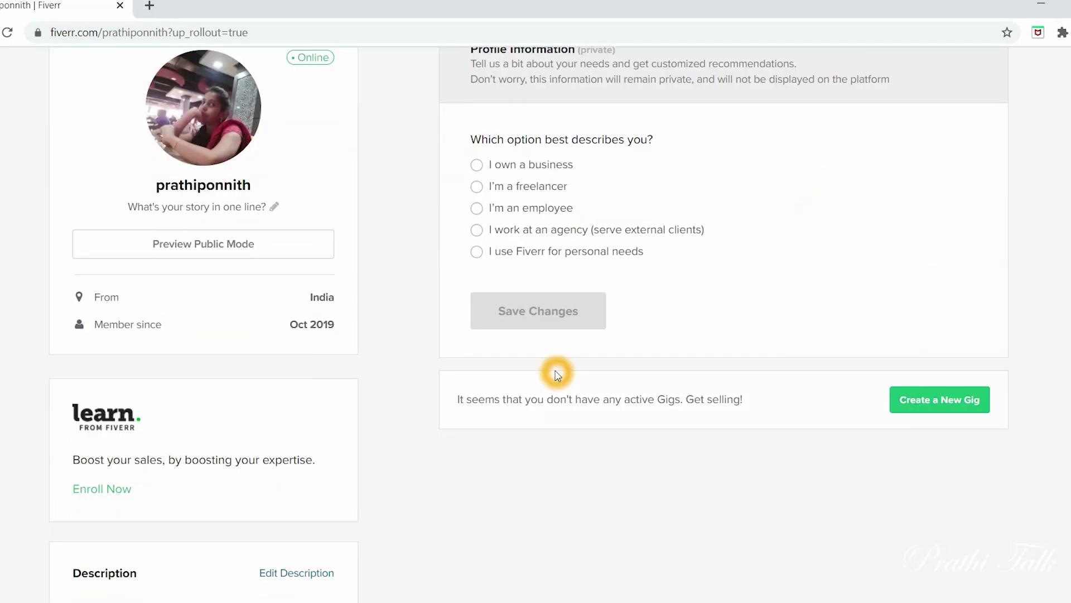
{"action": "left_click", "coordinate": [962, 402]}
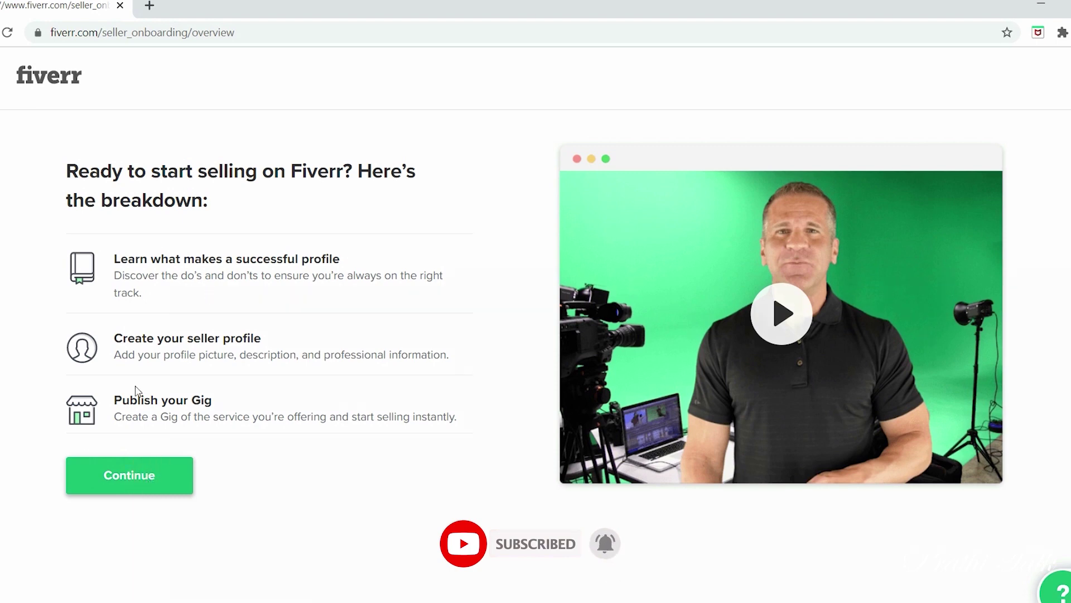
{"action": "left_click", "coordinate": [142, 471]}
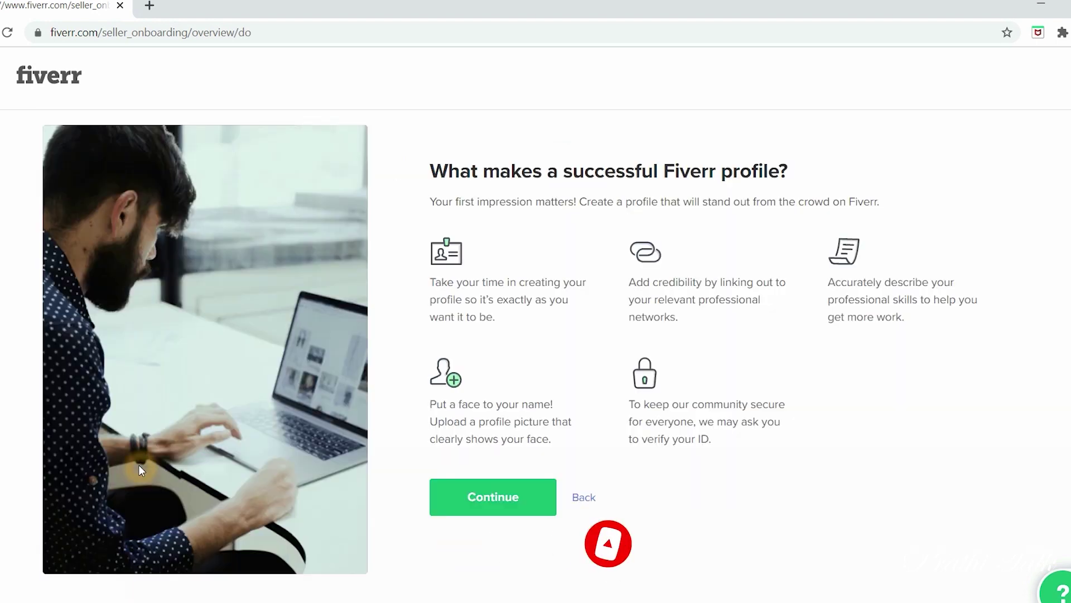
{"action": "left_click", "coordinate": [447, 508]}
{"action": "left_click", "coordinate": [474, 501]}
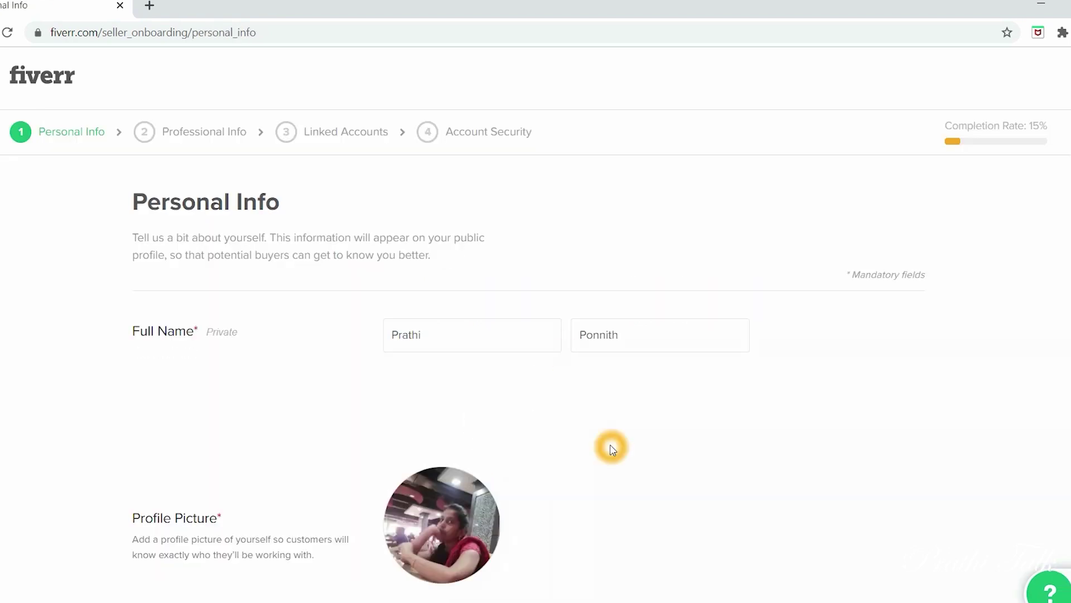
Write a 340-character profile description and continue to the Professional Info step.
{"action": "scroll", "coordinate": [637, 435], "scroll_direction": "down", "scroll_amount": 5}
{"action": "left_click", "coordinate": [463, 417]}
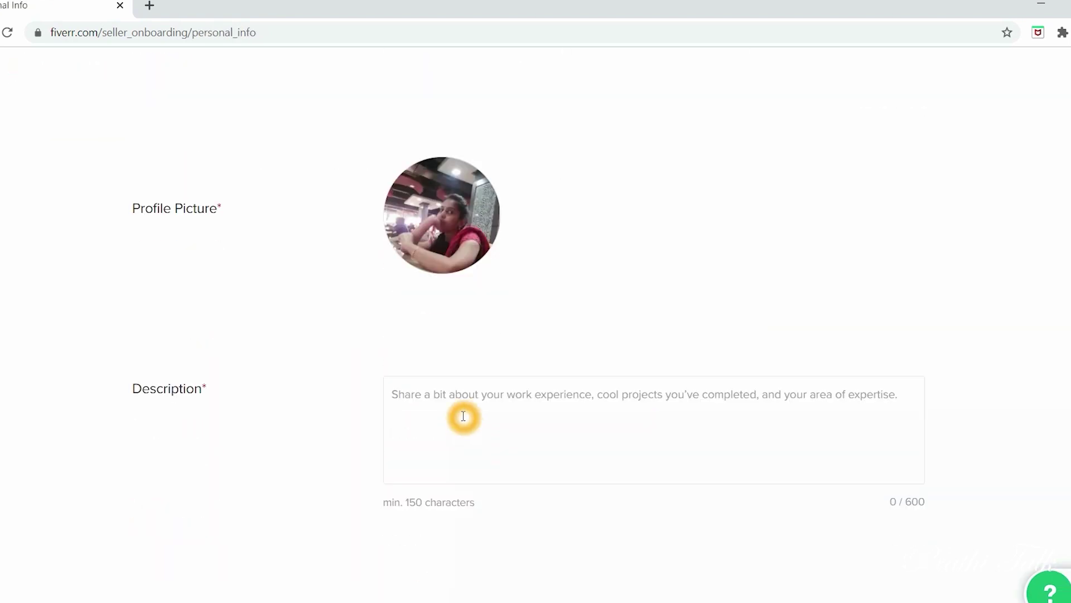
{"action": "left_click", "coordinate": [466, 414]}
{"action": "left_click", "coordinate": [781, 285]}
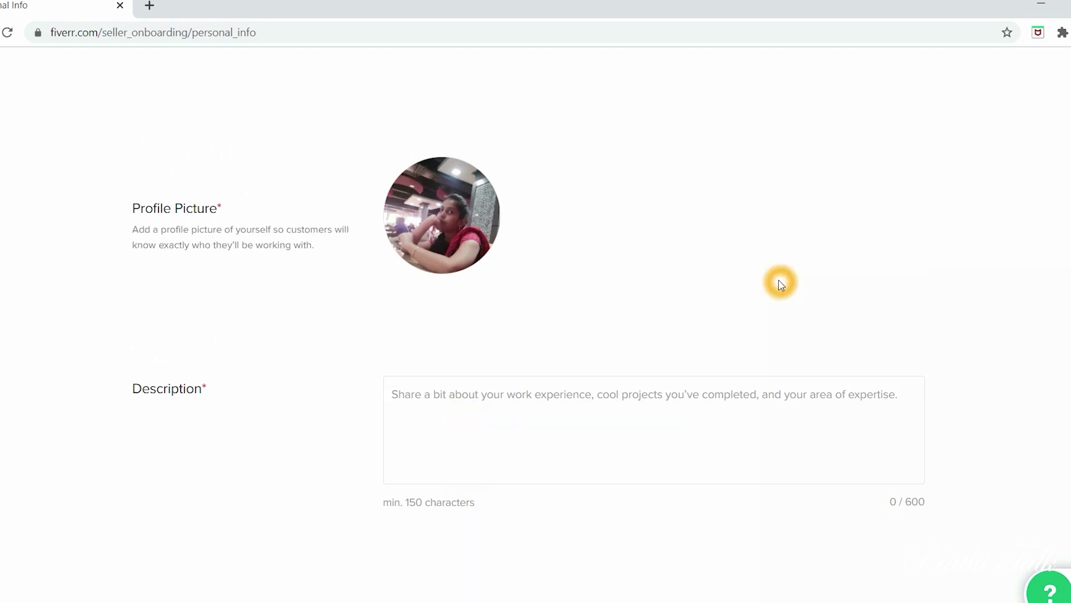
{"action": "left_click", "coordinate": [986, 86]}
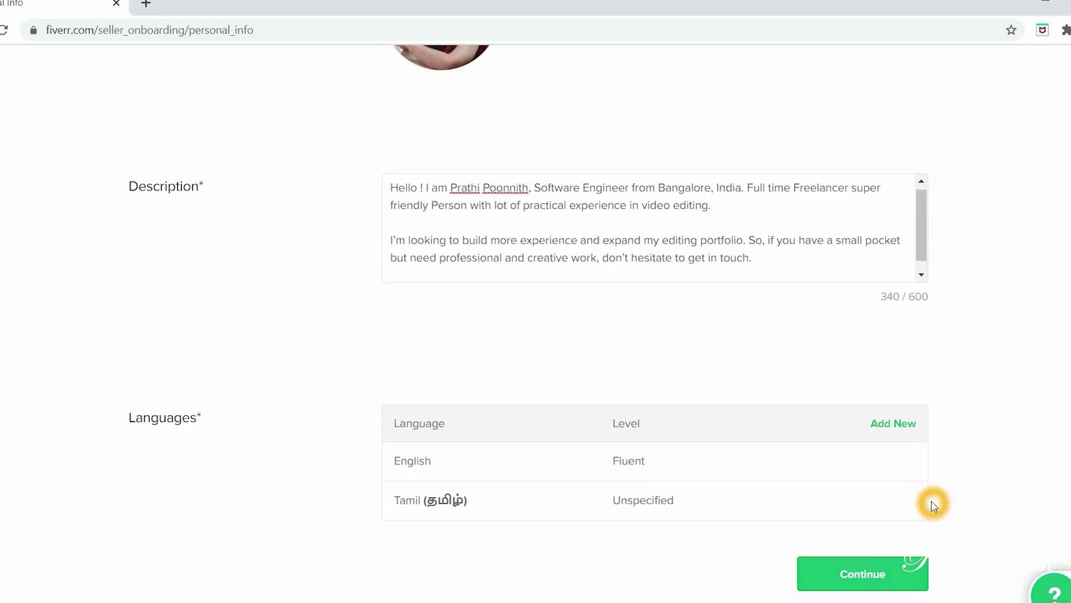
{"action": "left_click", "coordinate": [876, 573]}
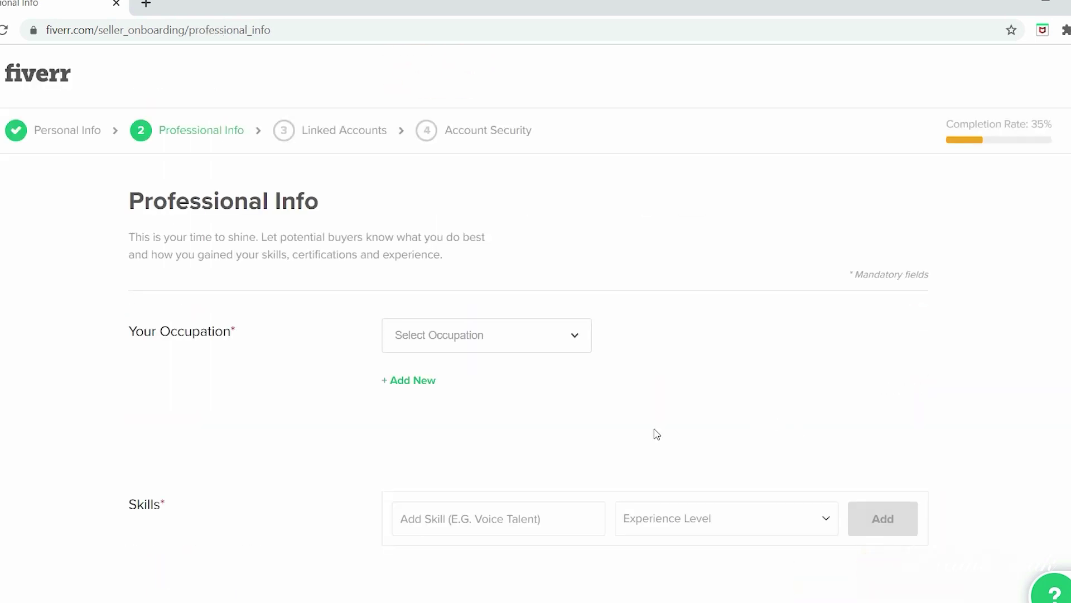
Set the occupation to Video & Animation, ticking Video Editing and Slideshows & Promo Videos.
{"action": "left_click", "coordinate": [577, 347]}
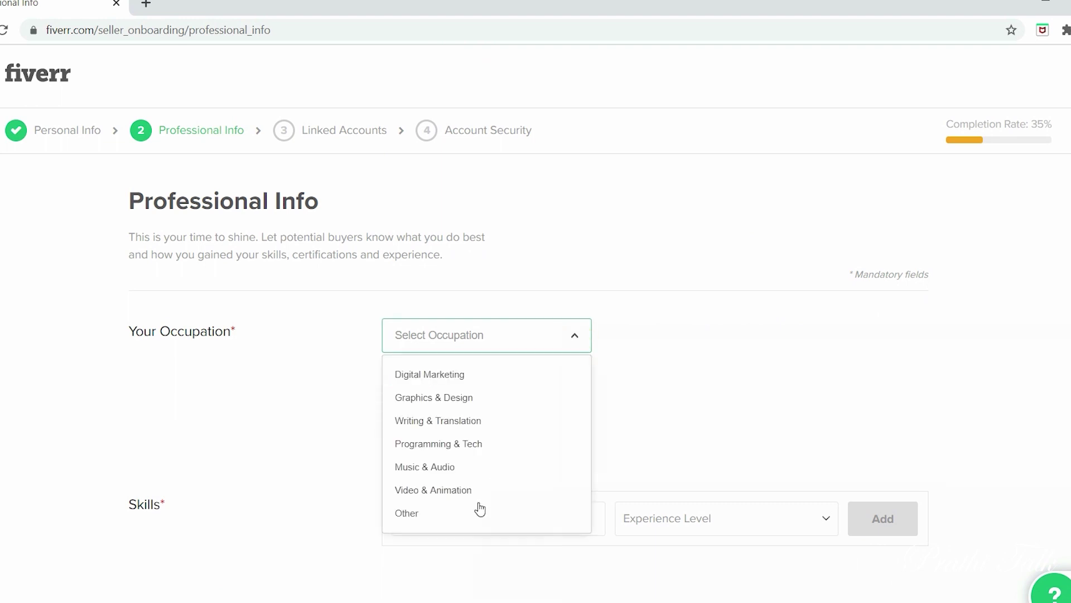
{"action": "left_click", "coordinate": [462, 490]}
{"action": "left_click", "coordinate": [758, 485]}
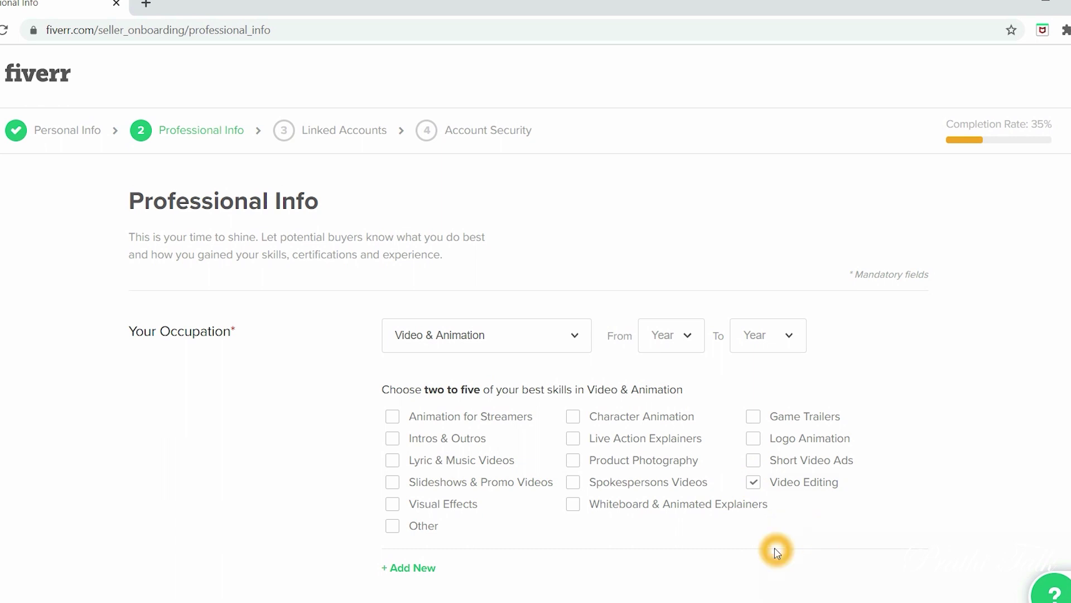
{"action": "left_click", "coordinate": [393, 481]}
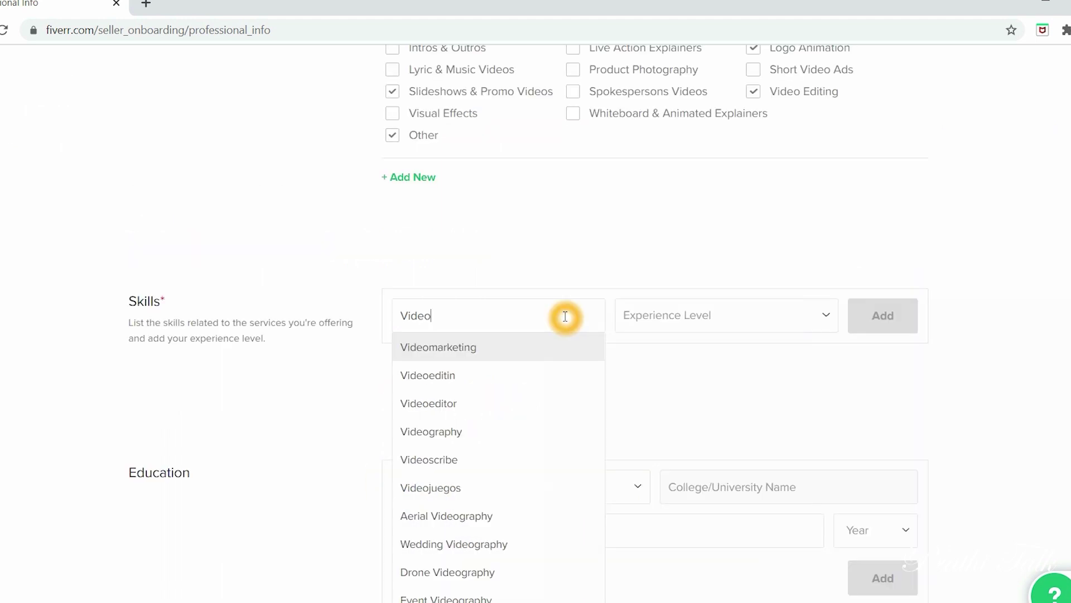
Add the skill Videoediting at Beginner experience level.
{"action": "left_click", "coordinate": [447, 376]}
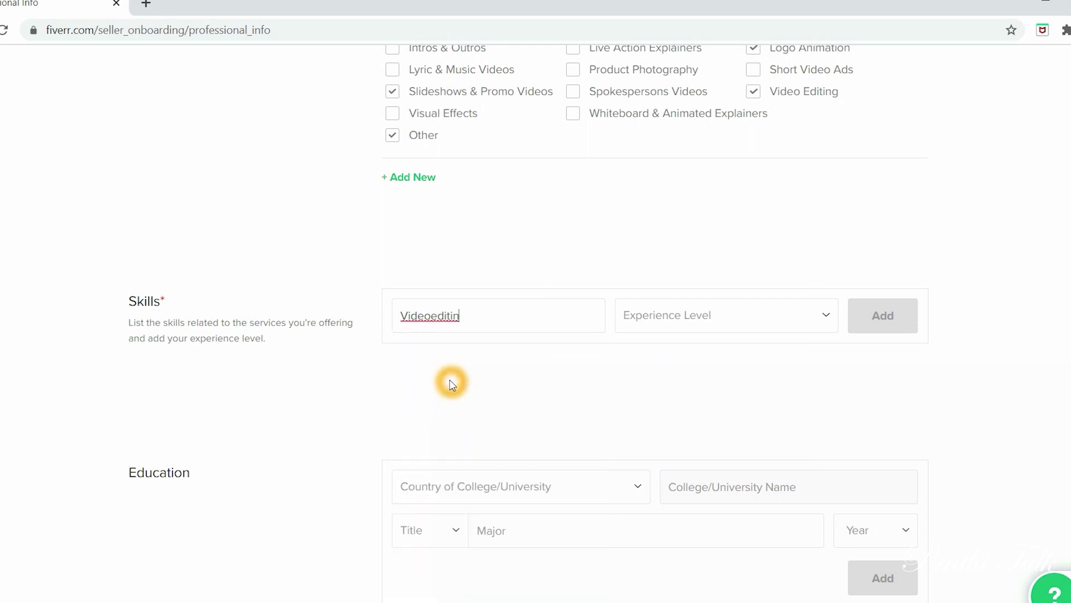
{"action": "left_click", "coordinate": [525, 323]}
{"action": "type", "text": "g"}
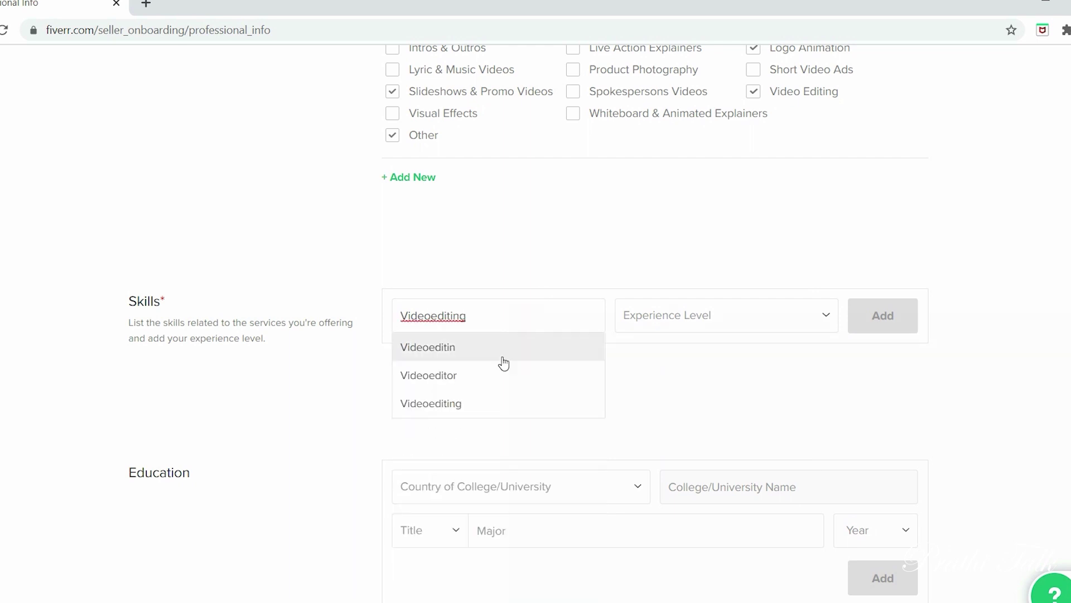
{"action": "left_click", "coordinate": [471, 404]}
{"action": "left_click", "coordinate": [817, 323]}
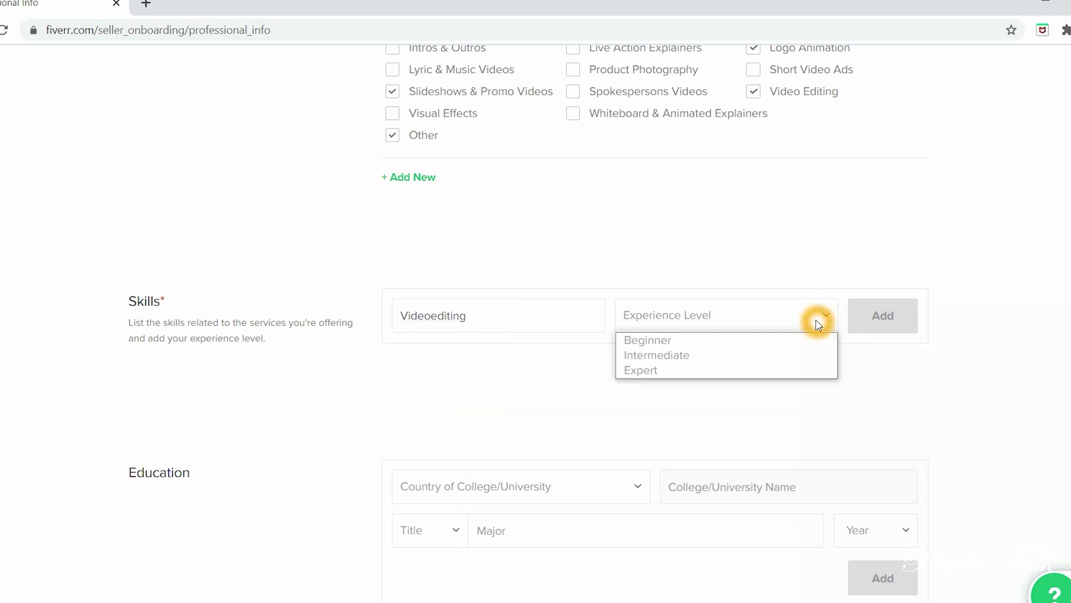
{"action": "left_click", "coordinate": [663, 342]}
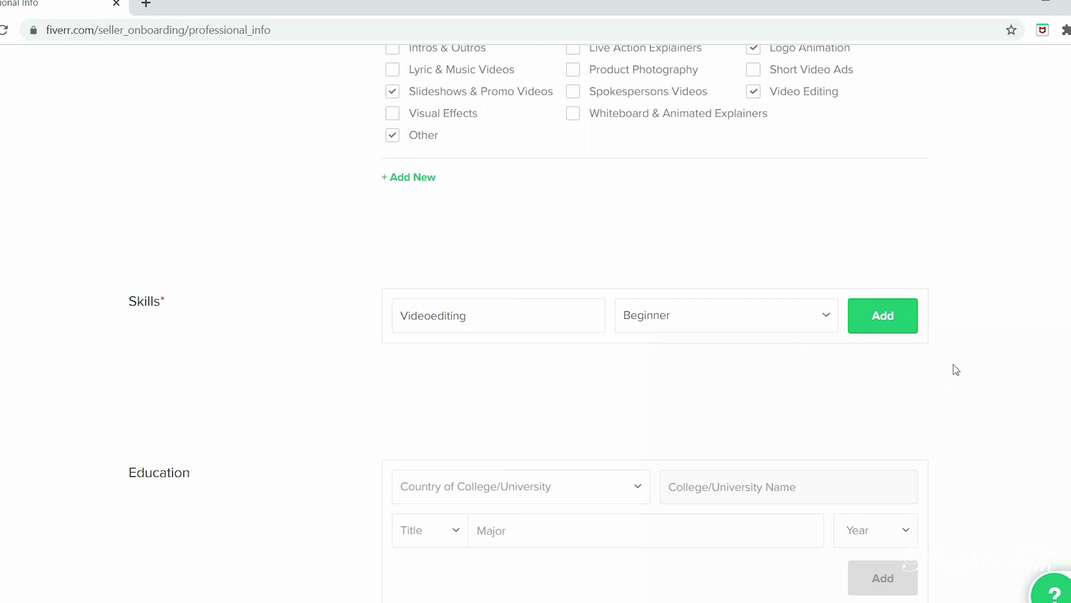
{"action": "left_click", "coordinate": [885, 325]}
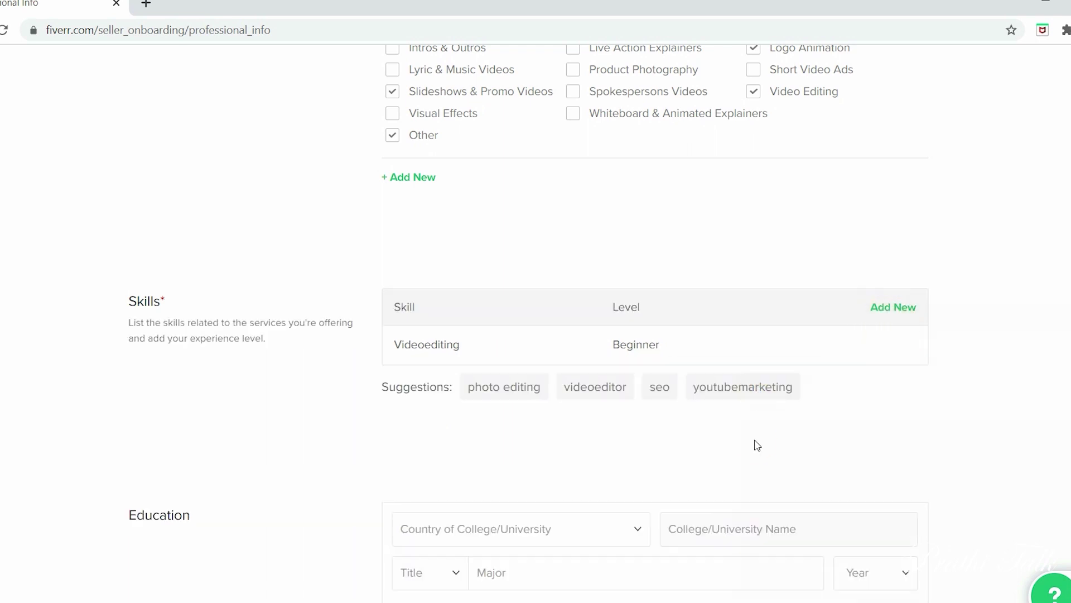
{"action": "scroll", "coordinate": [755, 444], "scroll_direction": "down", "scroll_amount": 4}
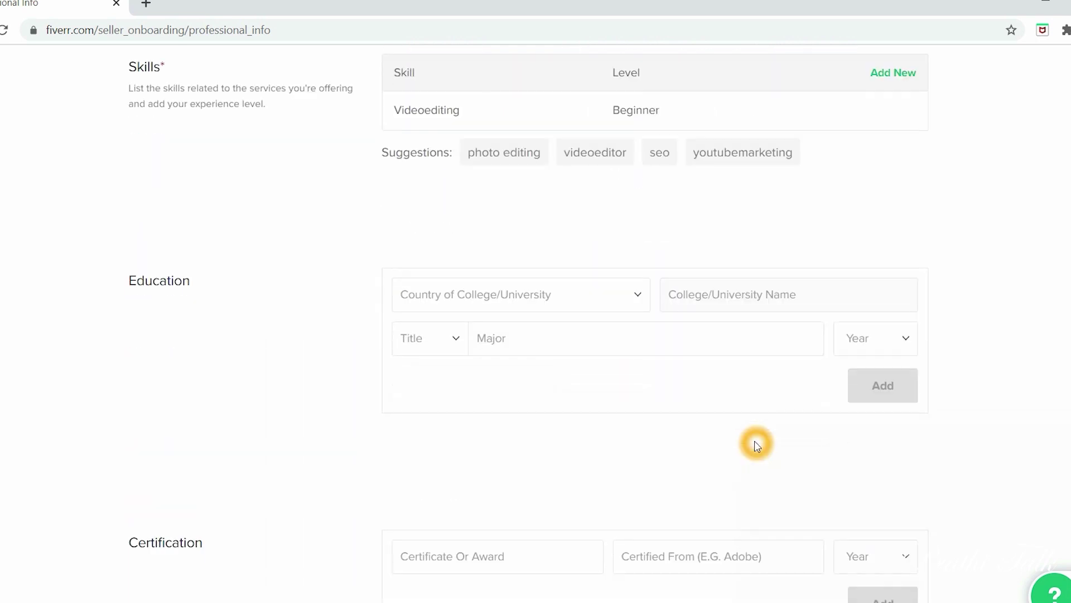
Set the education country to India and the degree title to Other.
{"action": "left_click", "coordinate": [637, 296]}
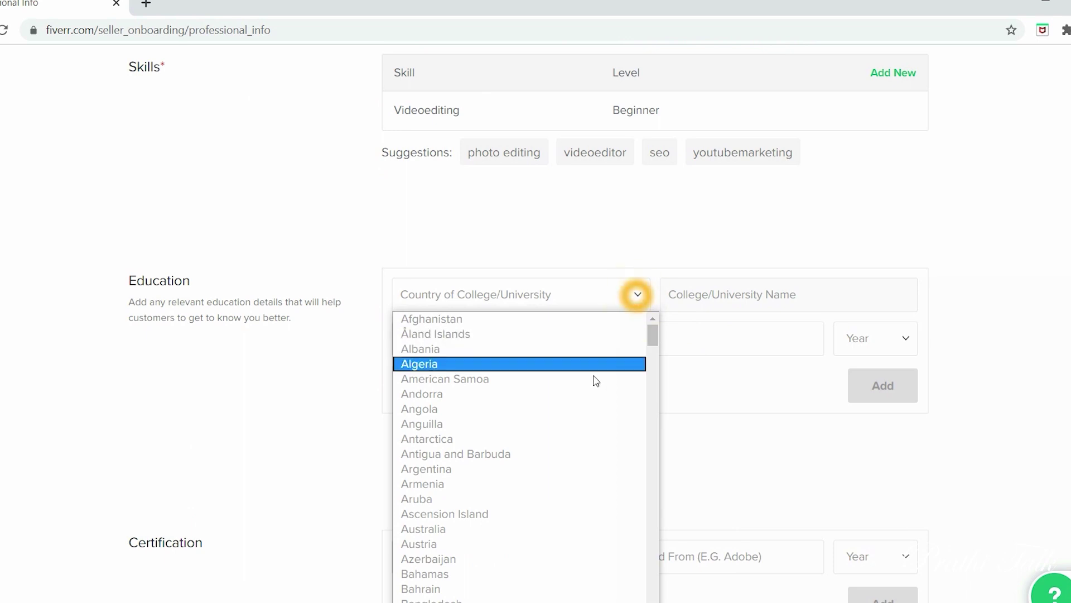
{"action": "scroll", "coordinate": [590, 505], "scroll_direction": "down", "scroll_amount": 8}
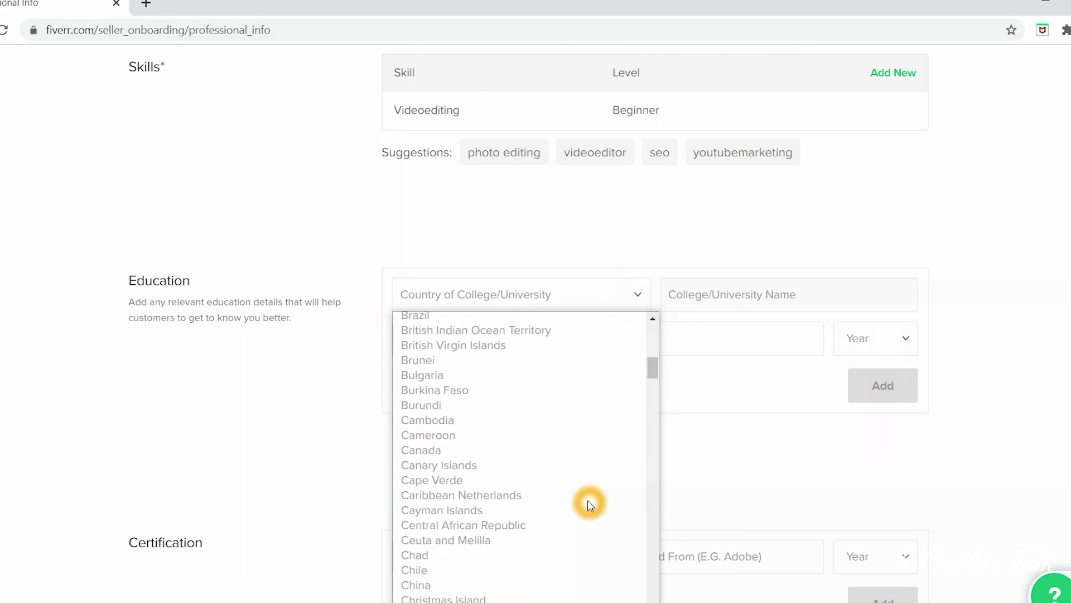
{"action": "scroll", "coordinate": [591, 505], "scroll_direction": "down", "scroll_amount": 8}
{"action": "scroll", "coordinate": [589, 505], "scroll_direction": "down", "scroll_amount": 8}
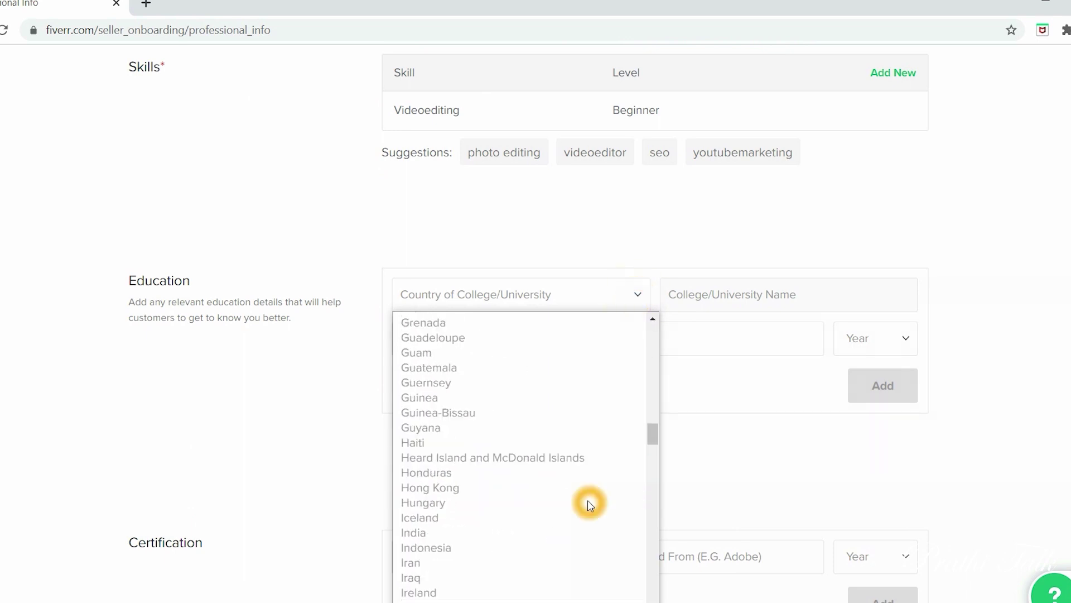
{"action": "left_click", "coordinate": [484, 531]}
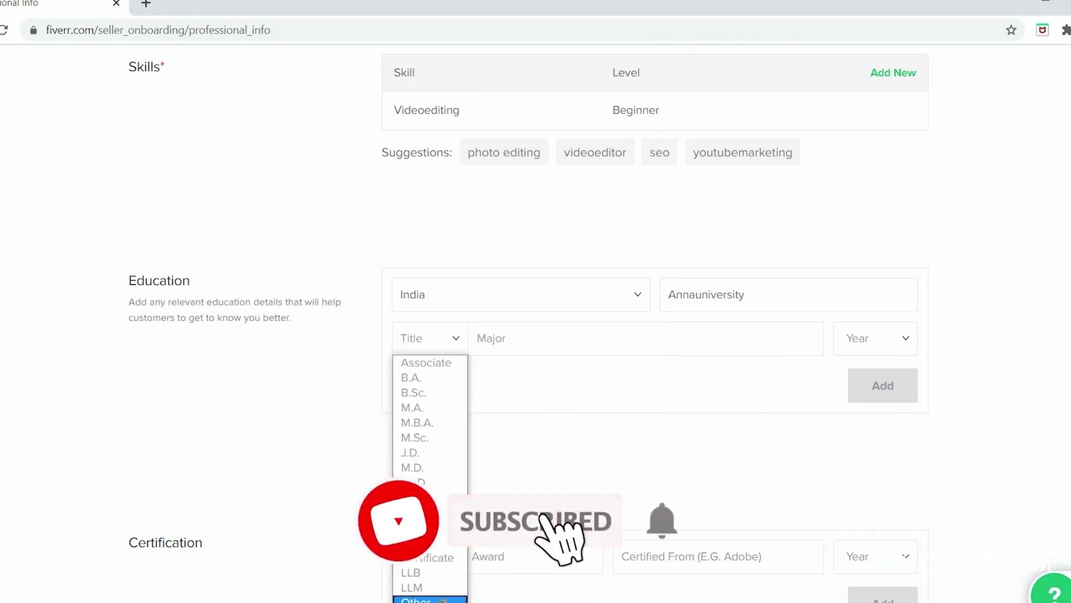
{"action": "left_click", "coordinate": [442, 601]}
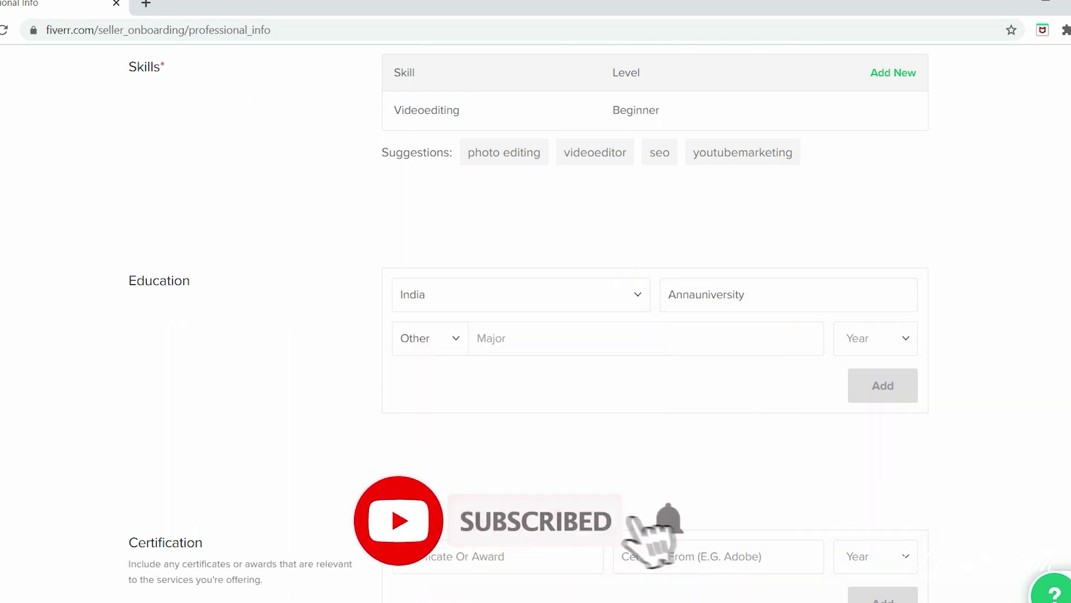
Enter major Computerscience and graduation year 2011, then add the education entry.
{"action": "left_click", "coordinate": [690, 350]}
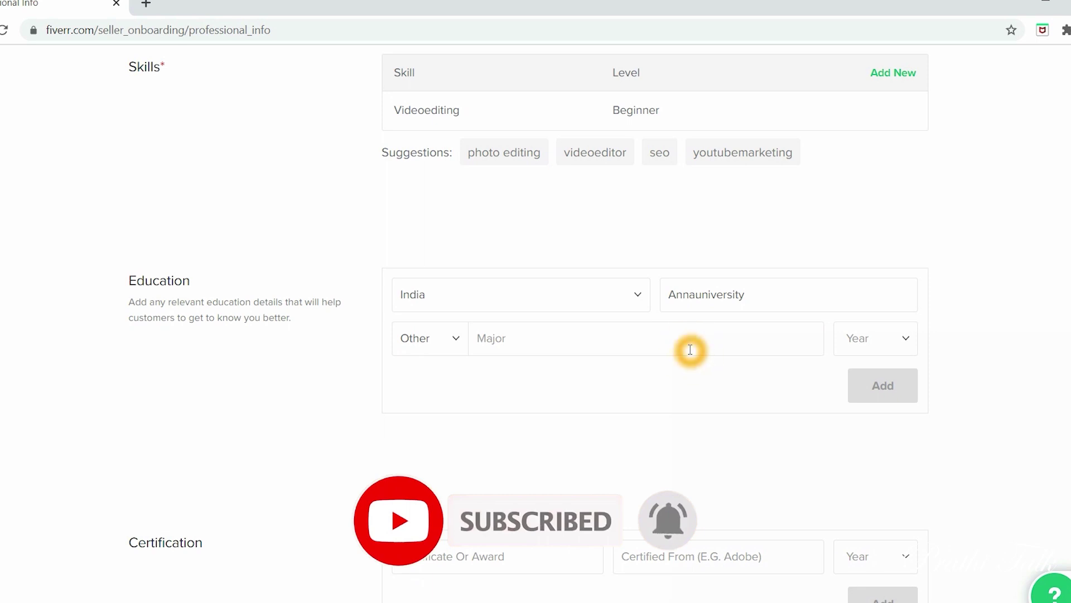
{"action": "type", "text": "Co"}
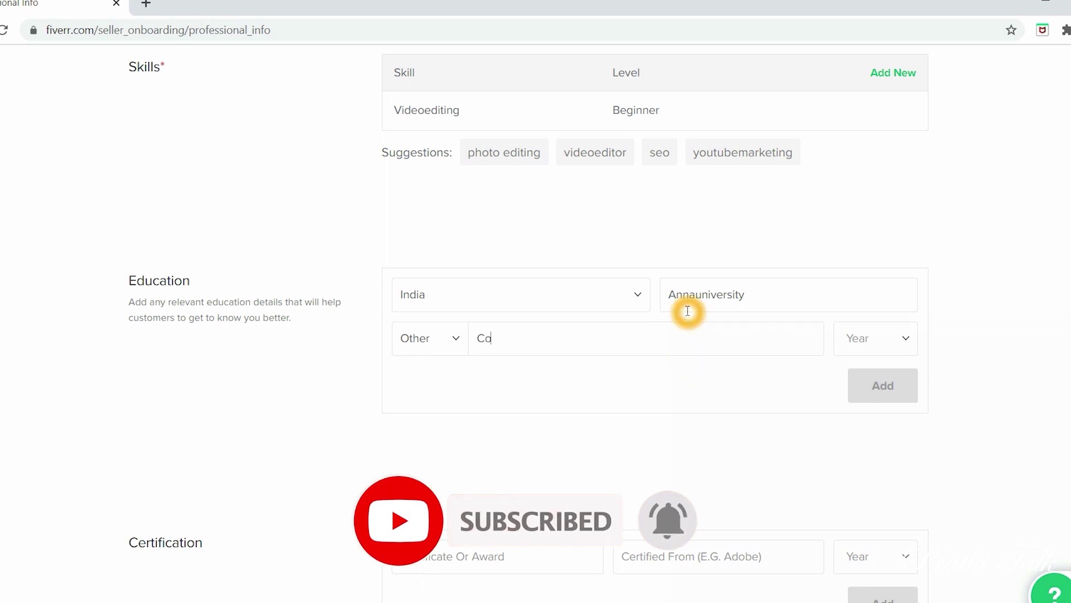
{"action": "type", "text": "mpu"}
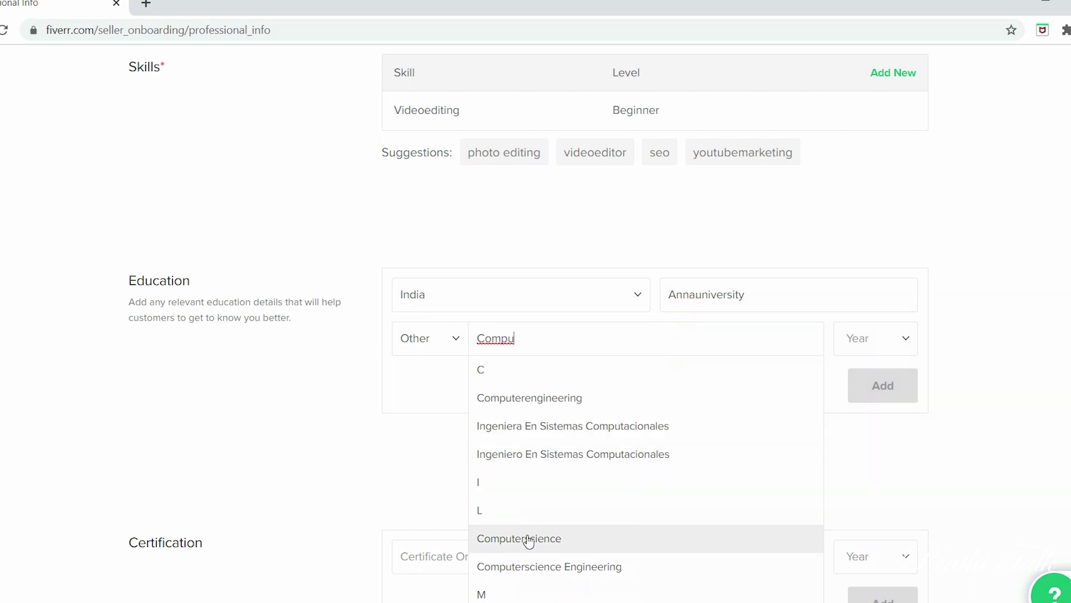
{"action": "left_click", "coordinate": [528, 539]}
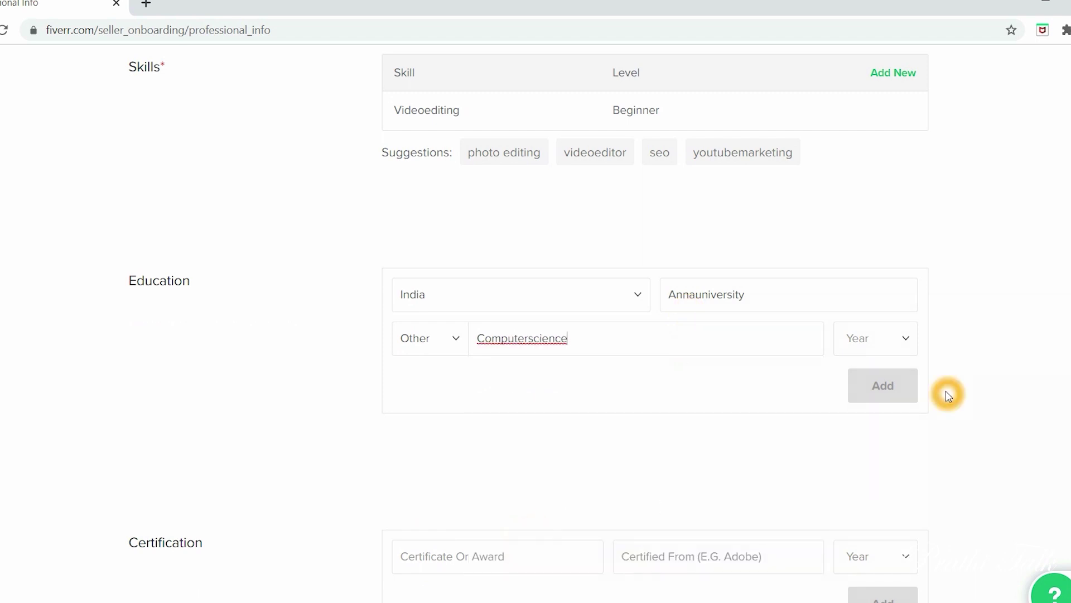
{"action": "left_click", "coordinate": [904, 338]}
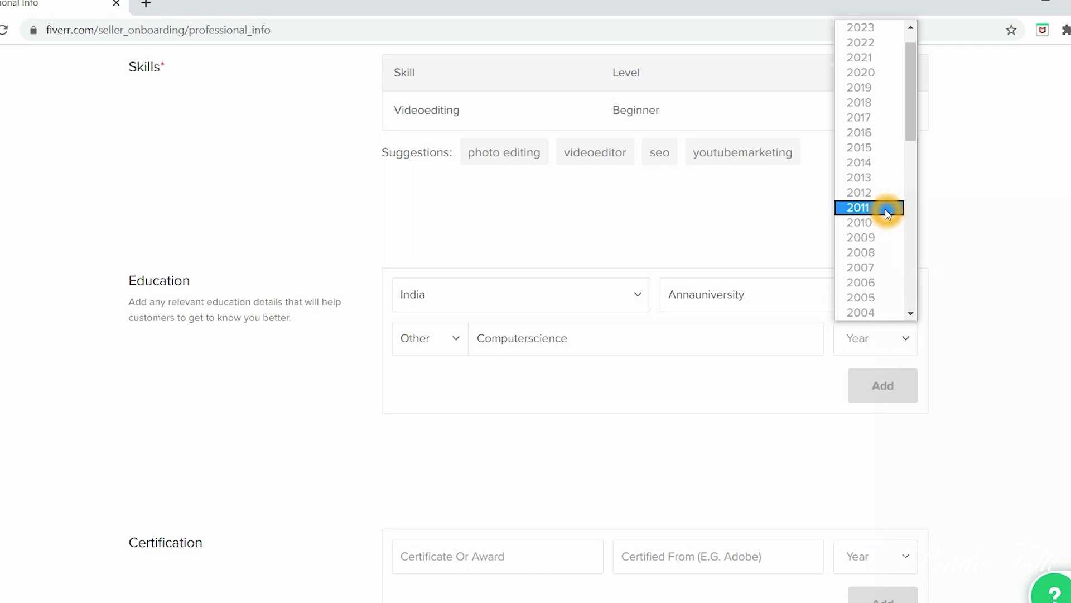
{"action": "left_click", "coordinate": [887, 208]}
{"action": "left_click", "coordinate": [889, 387]}
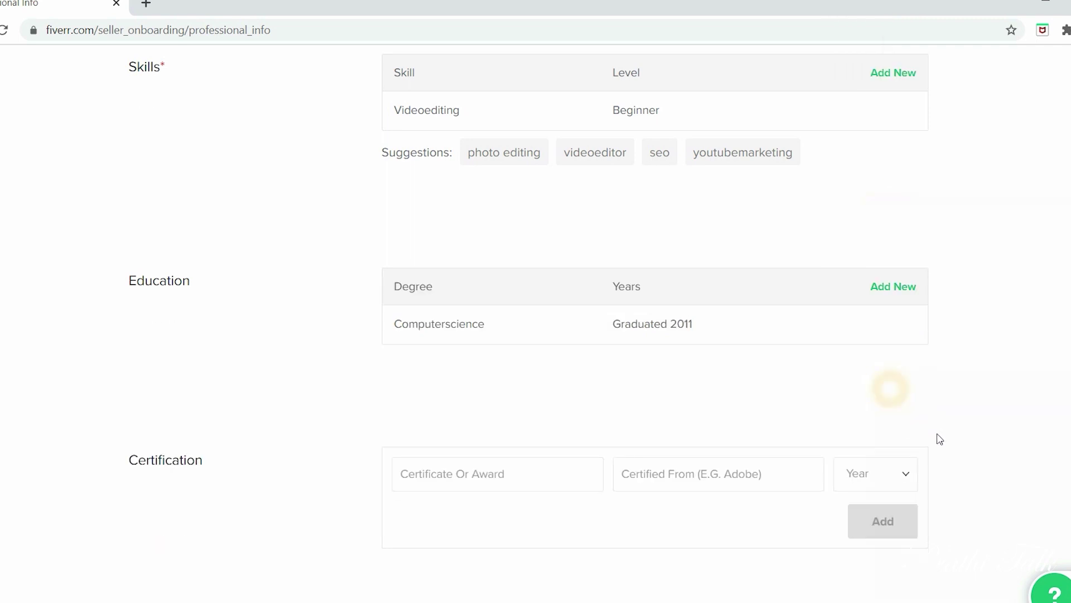
{"action": "scroll", "coordinate": [938, 435], "scroll_direction": "down", "scroll_amount": 4}
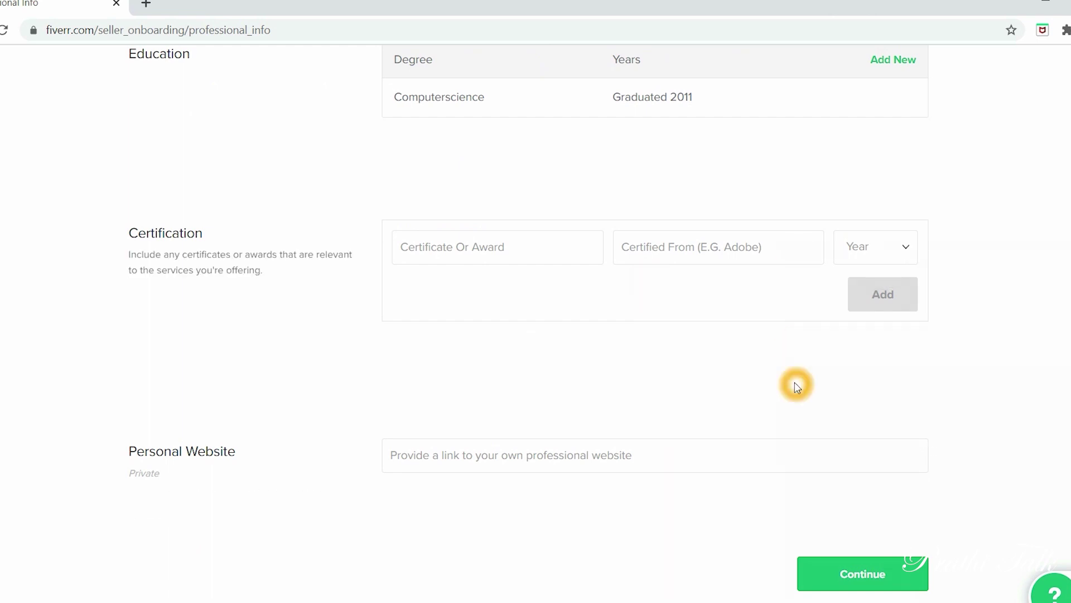
Pass the Linked Accounts step with Google connected and continue to Account Security.
{"action": "left_click", "coordinate": [878, 569]}
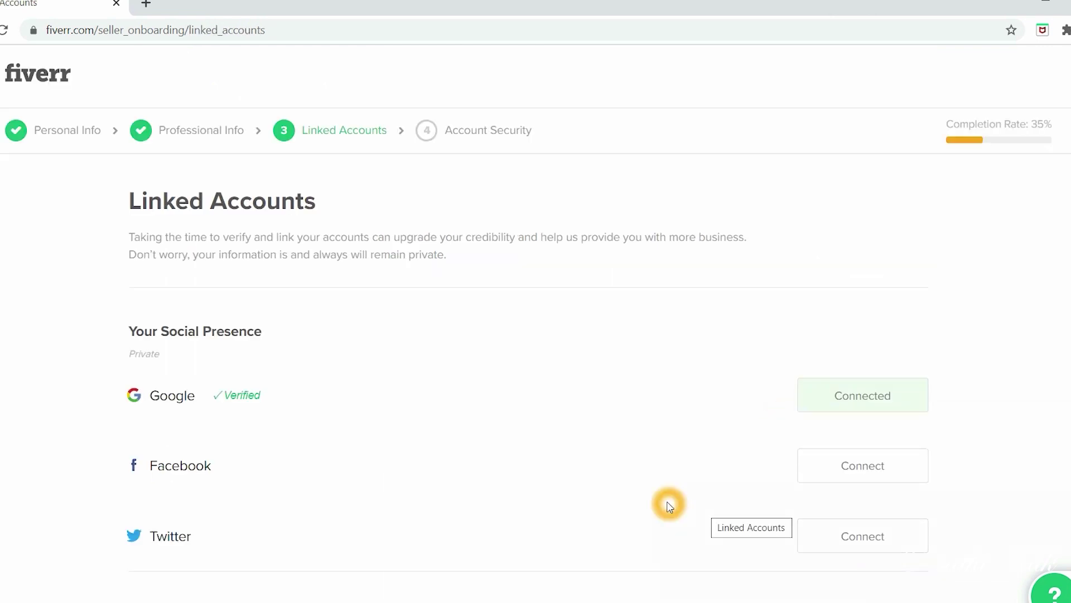
{"action": "left_click", "coordinate": [859, 402]}
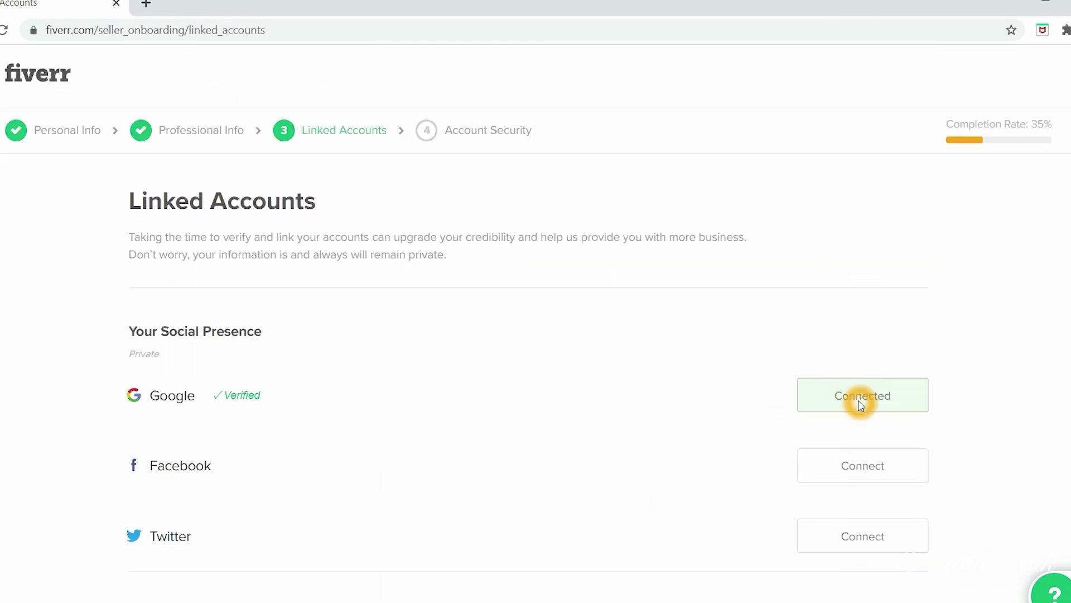
{"action": "scroll", "coordinate": [860, 401], "scroll_direction": "down", "scroll_amount": 4}
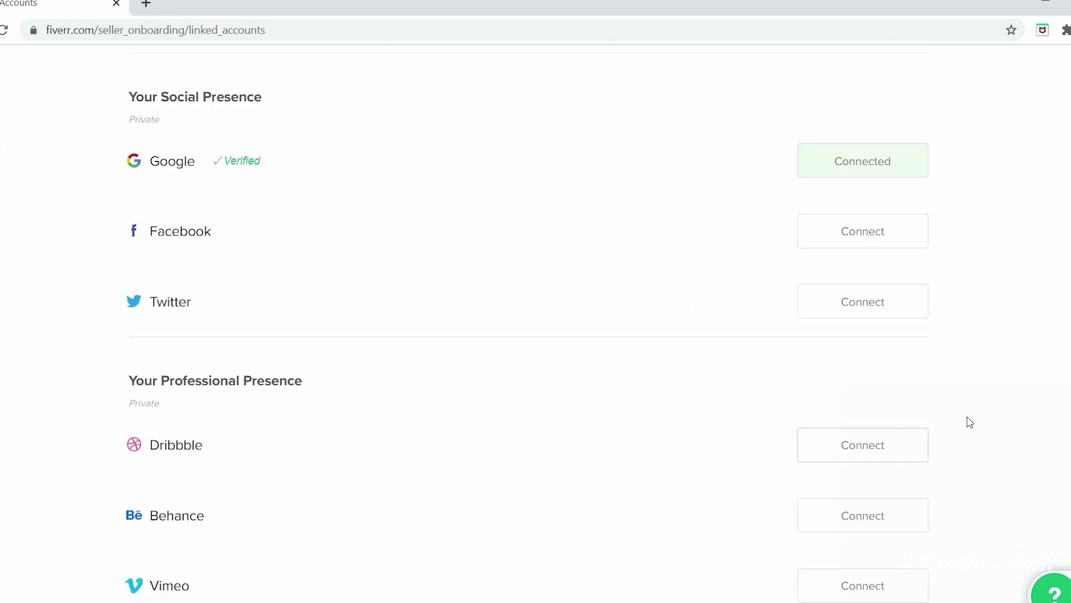
{"action": "scroll", "coordinate": [969, 423], "scroll_direction": "down", "scroll_amount": 2}
{"action": "left_click", "coordinate": [887, 574]}
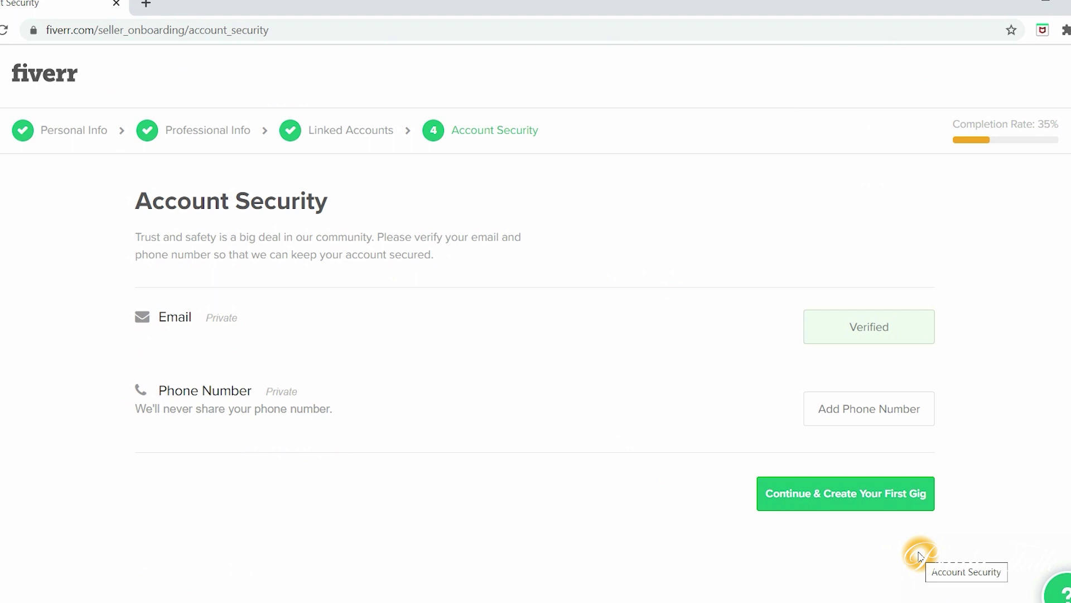
Verify the phone number by entering the SMS verification code.
{"action": "left_click", "coordinate": [858, 406]}
{"action": "left_click", "coordinate": [473, 330]}
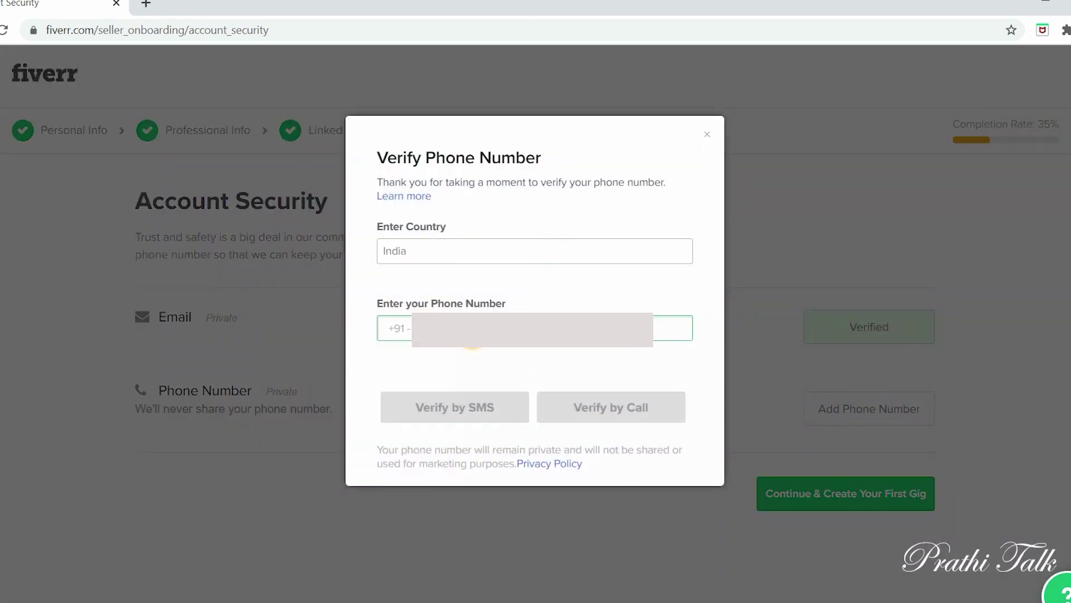
{"action": "key", "text": "ctrl+v"}
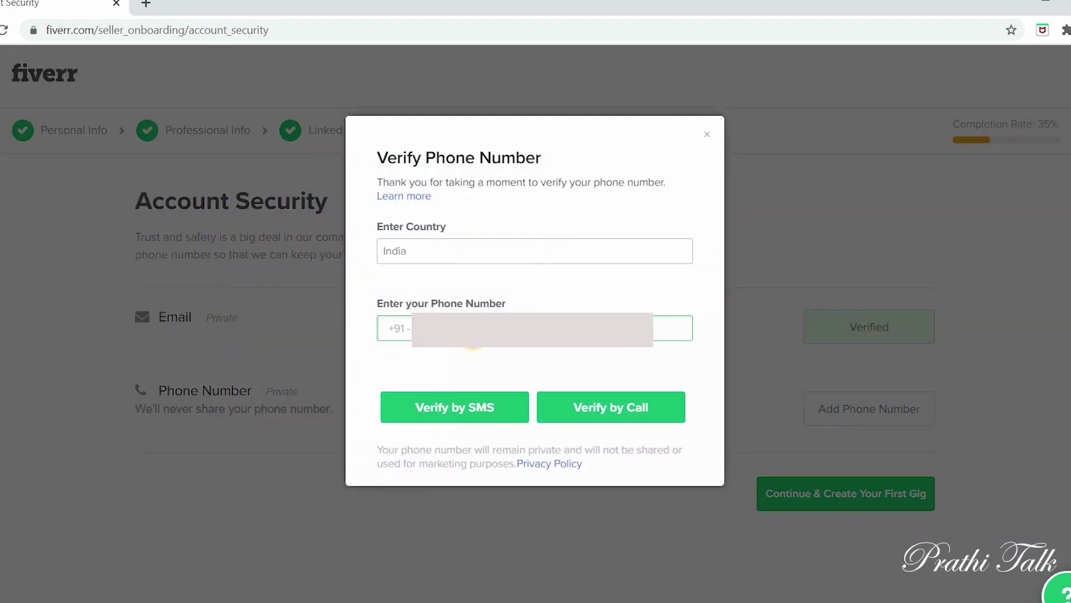
{"action": "left_click", "coordinate": [475, 409]}
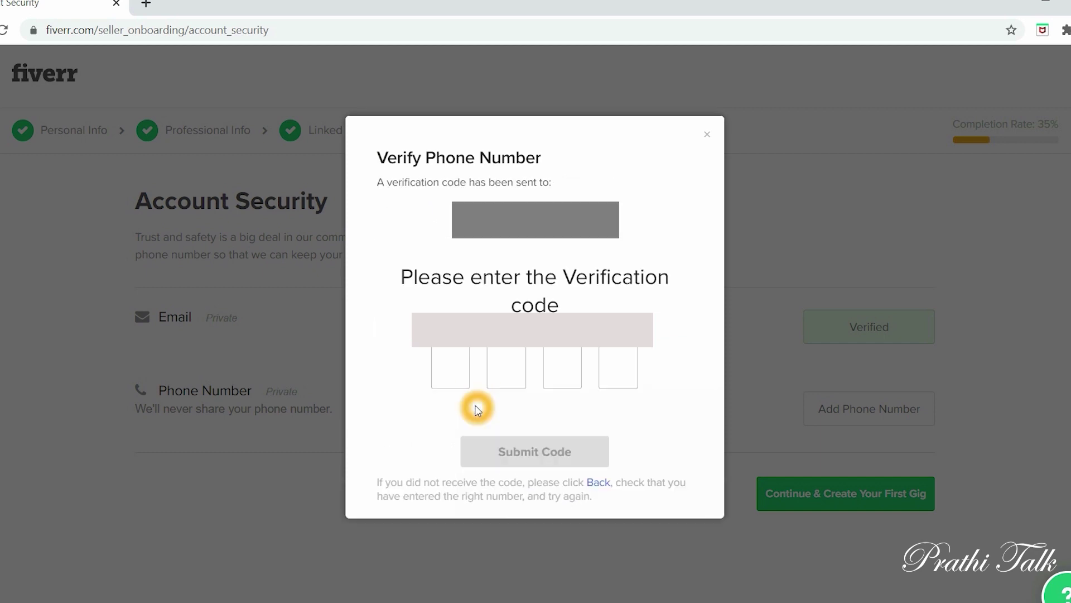
{"action": "left_click", "coordinate": [451, 358]}
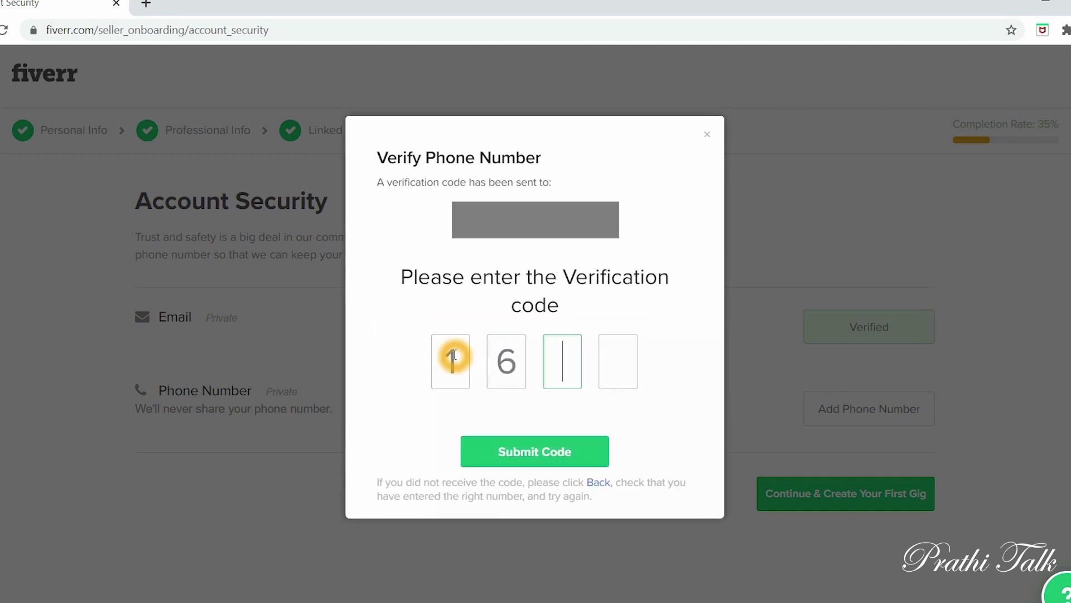
{"action": "left_click", "coordinate": [521, 453]}
{"action": "left_click", "coordinate": [568, 257]}
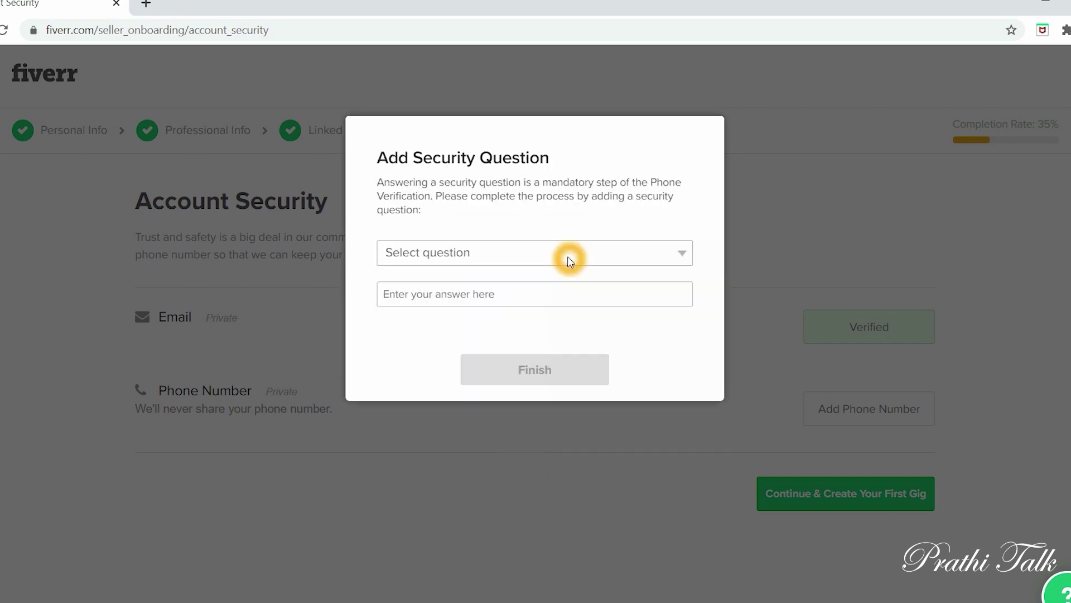
Set the childhood nickname security question with its answer and finish onboarding.
{"action": "left_click", "coordinate": [679, 254]}
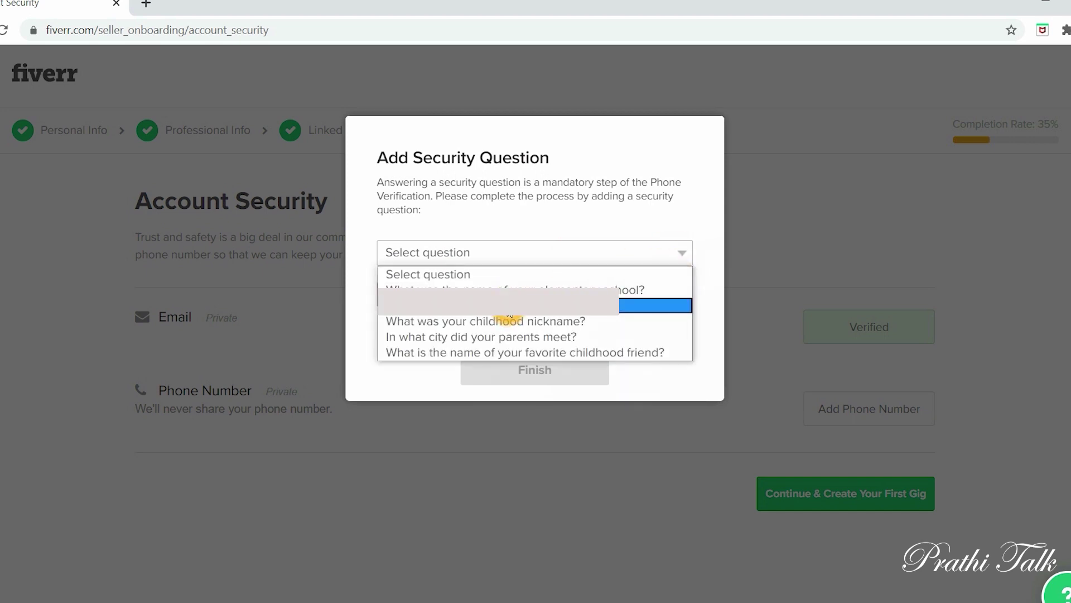
{"action": "left_click", "coordinate": [509, 321]}
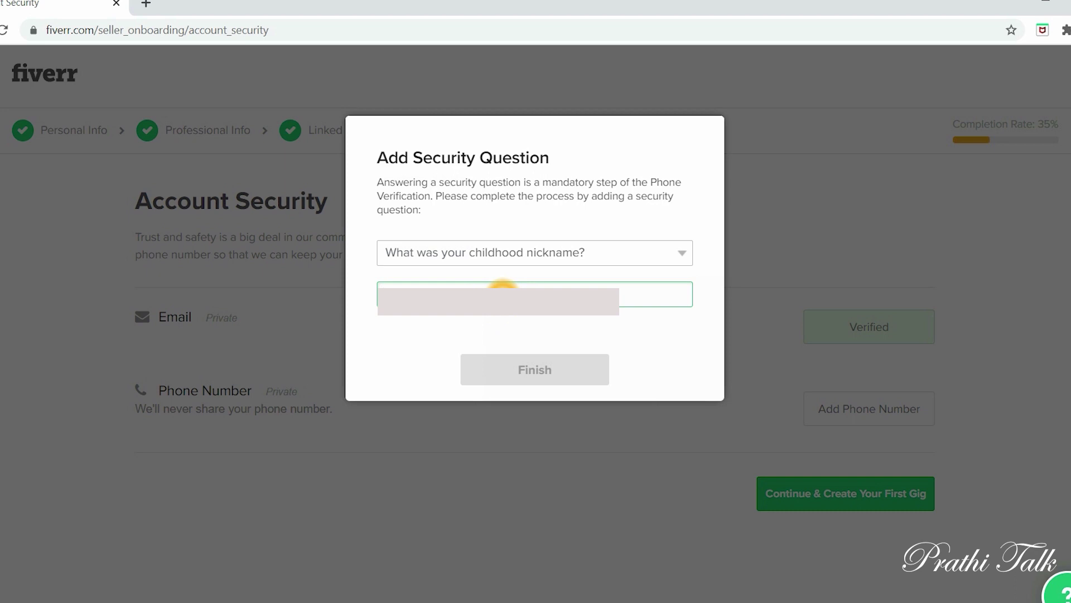
{"action": "type", "text": "a"}
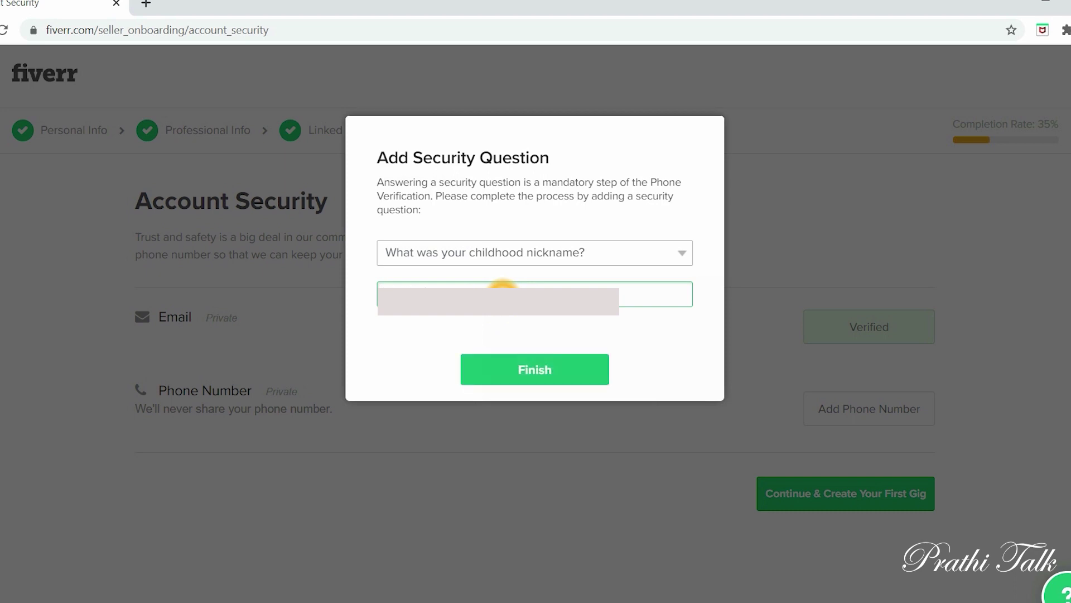
{"action": "key", "text": "Return"}
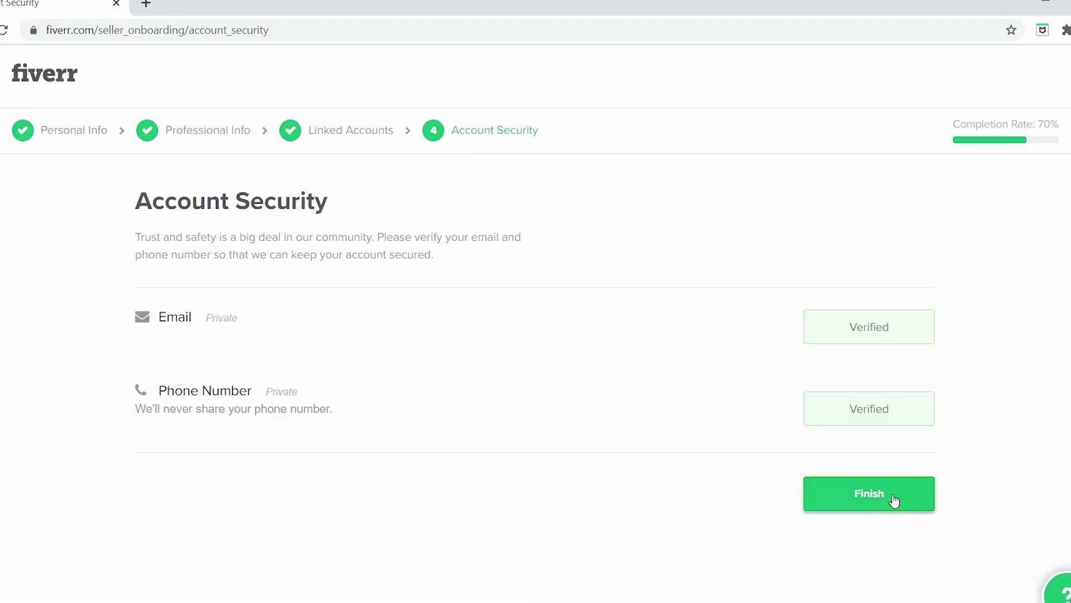
{"action": "left_click", "coordinate": [893, 499]}
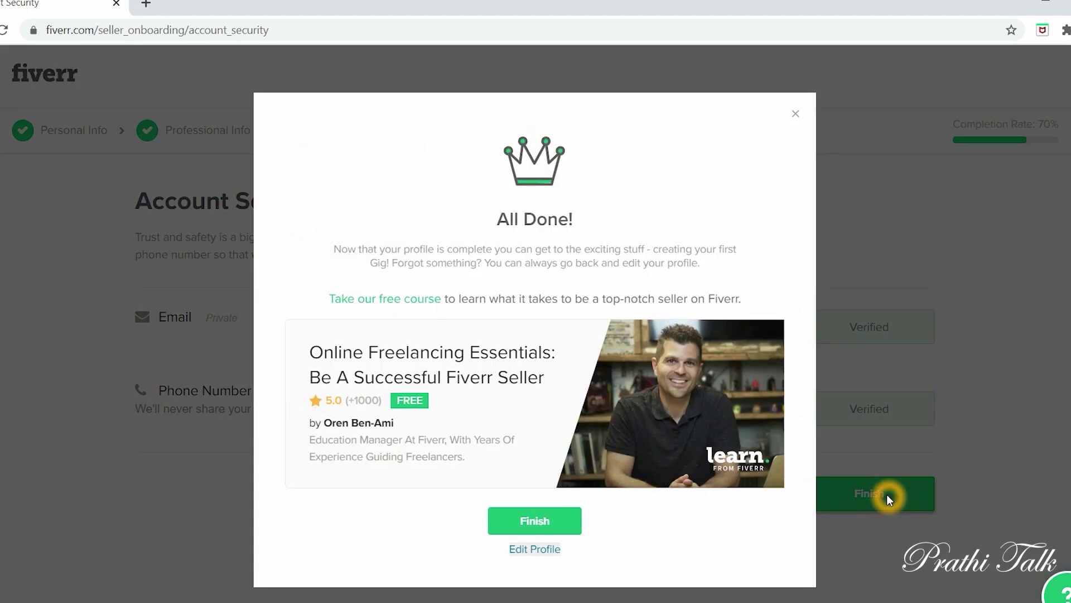
{"action": "left_click", "coordinate": [533, 521]}
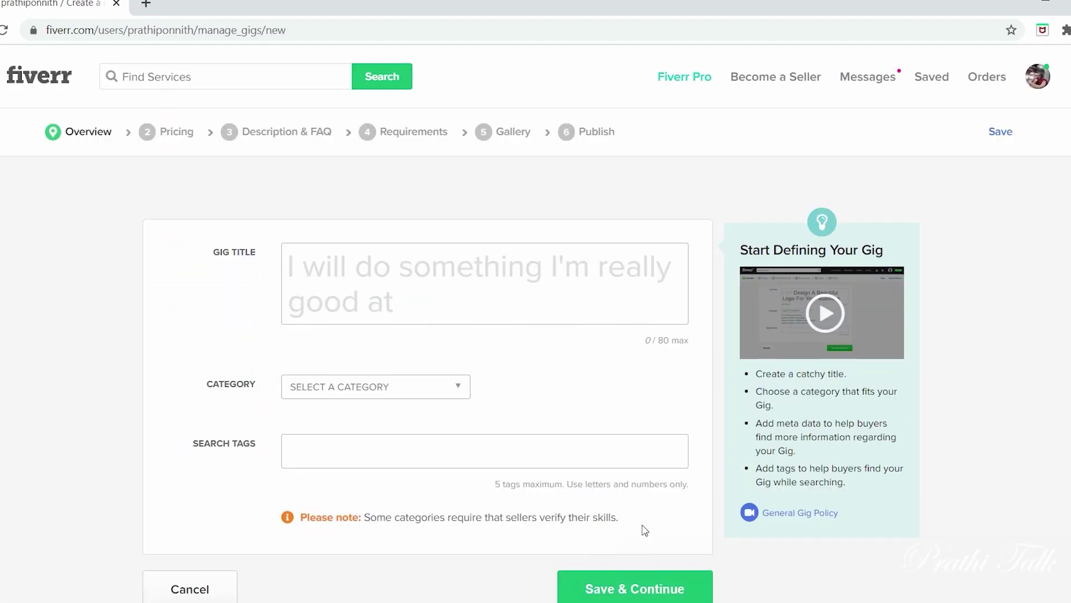
Title the new gig 'do video editing for youtube using Premiere pro'.
{"action": "left_click", "coordinate": [484, 339]}
{"action": "left_click", "coordinate": [385, 277]}
{"action": "type", "text": "do video editing for youtube using Premiere pro"}
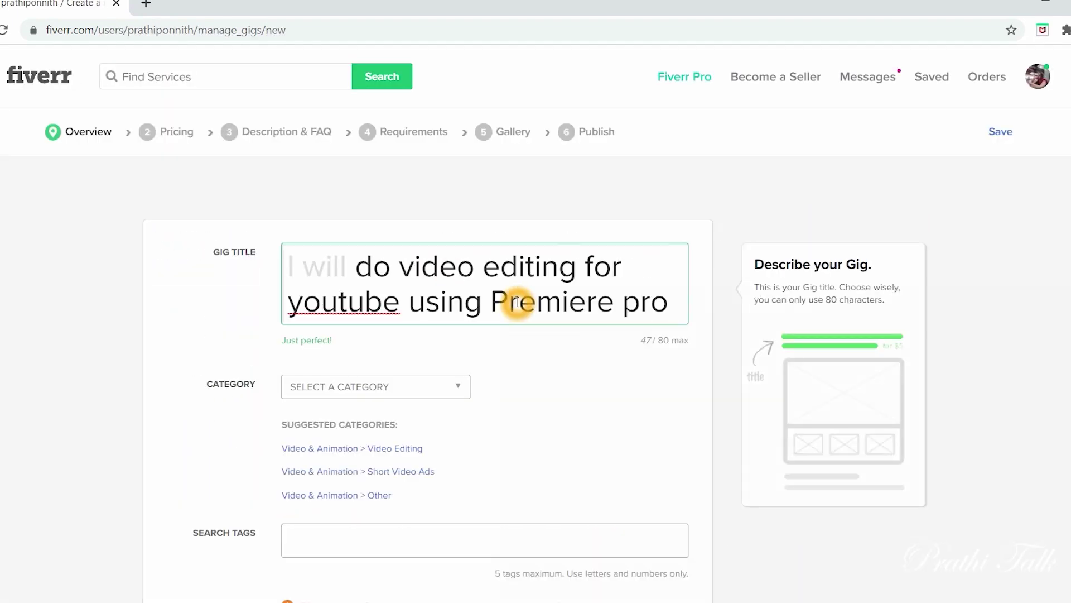
{"action": "left_click", "coordinate": [462, 394]}
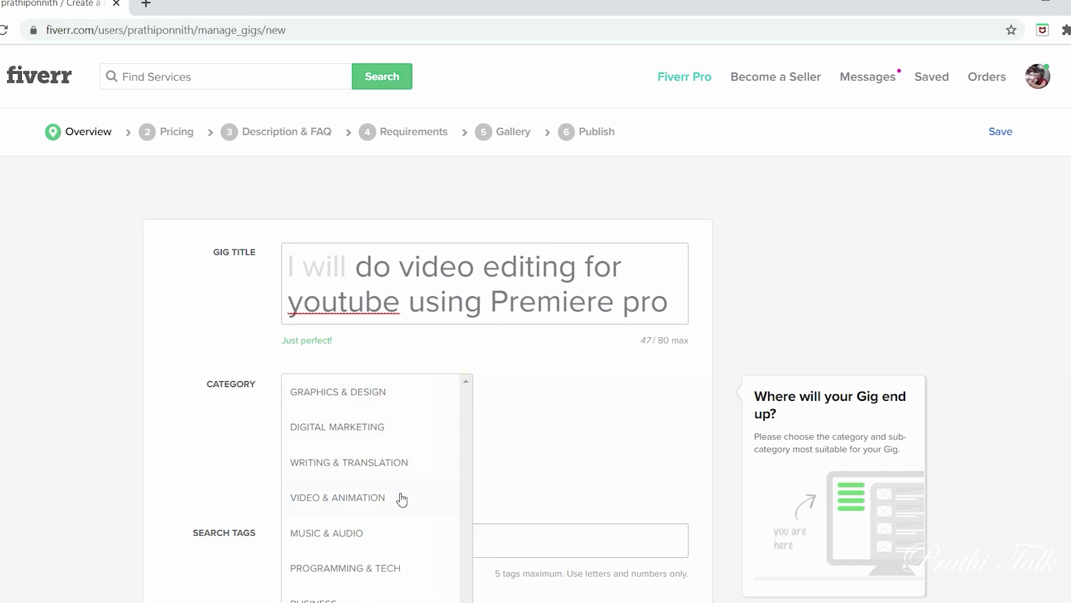
Categorize the gig as Video & Animation > Video Editing with Family & Travel Videos as primary type.
{"action": "scroll", "coordinate": [406, 526], "scroll_direction": "down", "scroll_amount": 1}
{"action": "scroll", "coordinate": [406, 526], "scroll_direction": "down", "scroll_amount": 3}
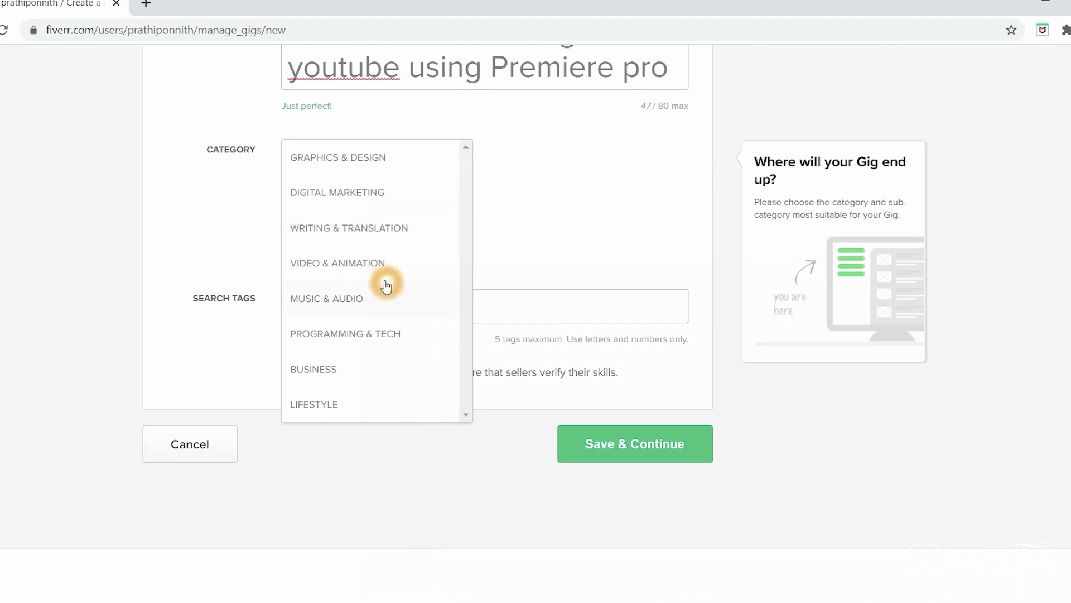
{"action": "left_click", "coordinate": [353, 270]}
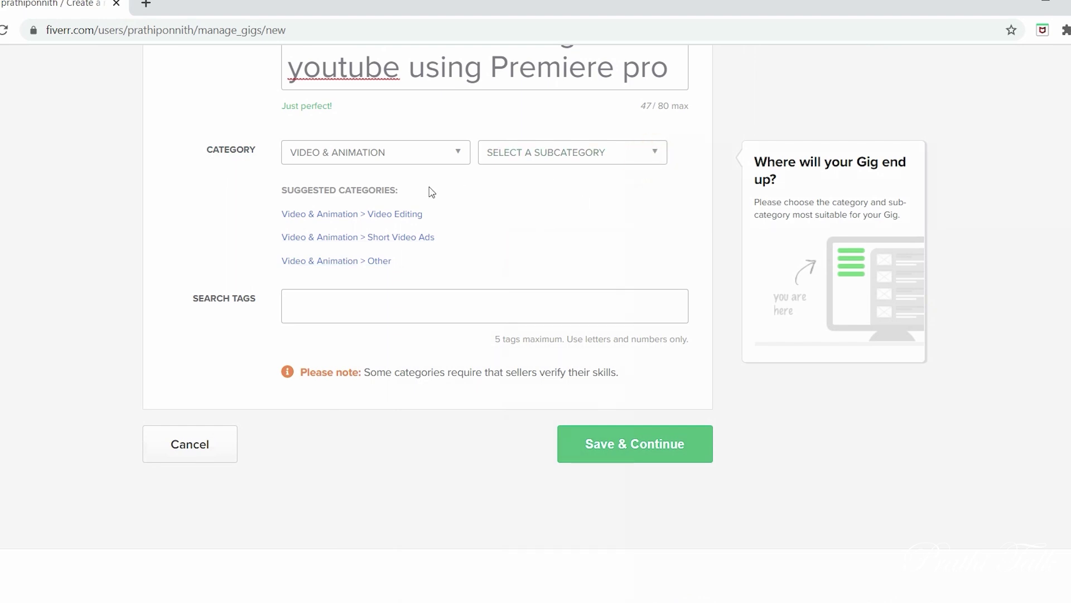
{"action": "left_click", "coordinate": [411, 215]}
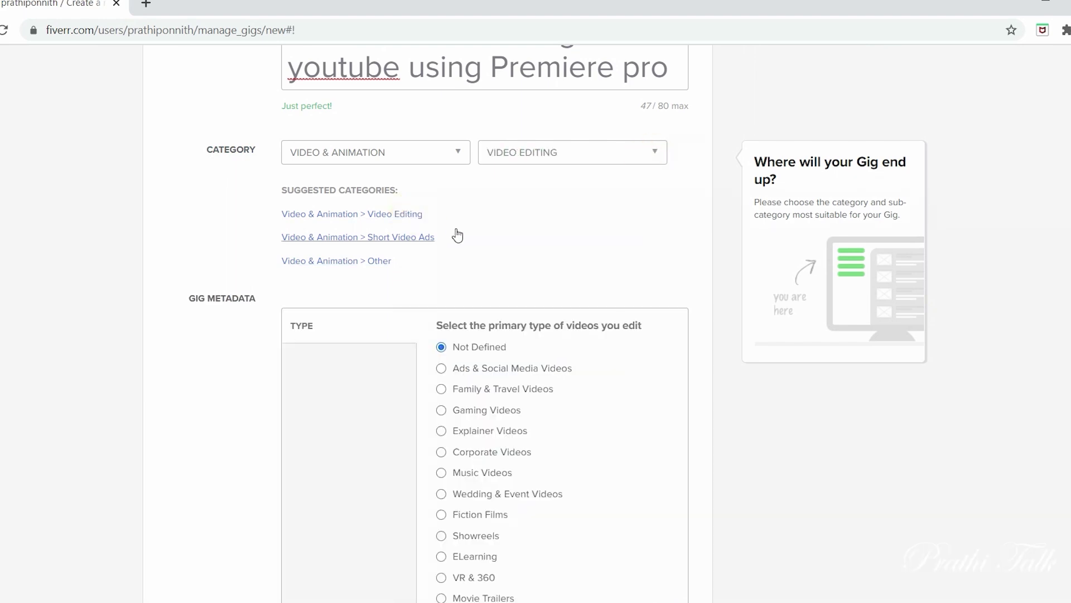
{"action": "scroll", "coordinate": [513, 261], "scroll_direction": "down", "scroll_amount": 4}
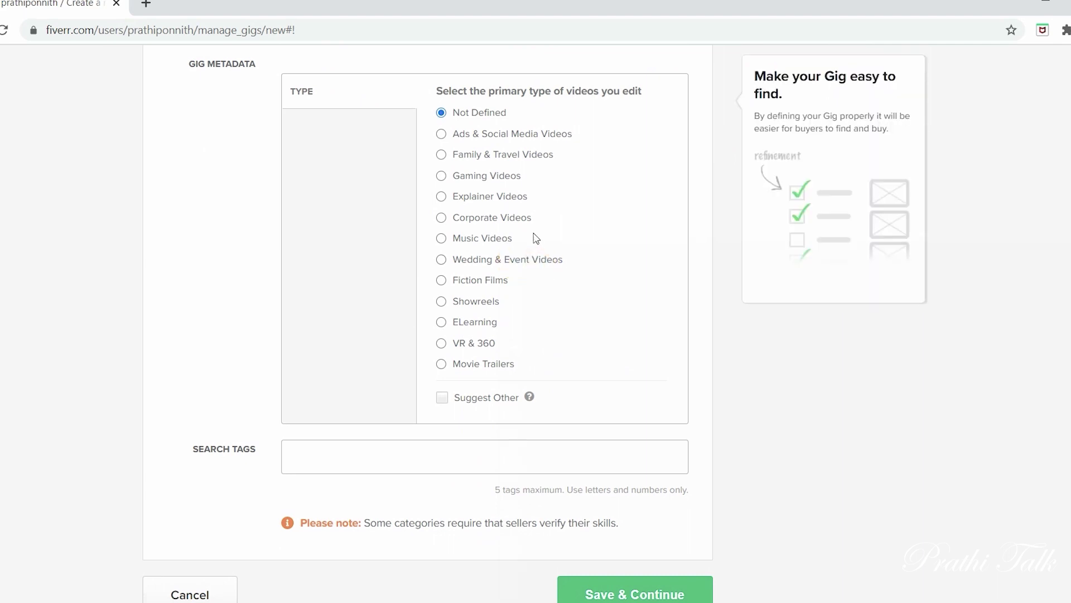
{"action": "left_click", "coordinate": [441, 162]}
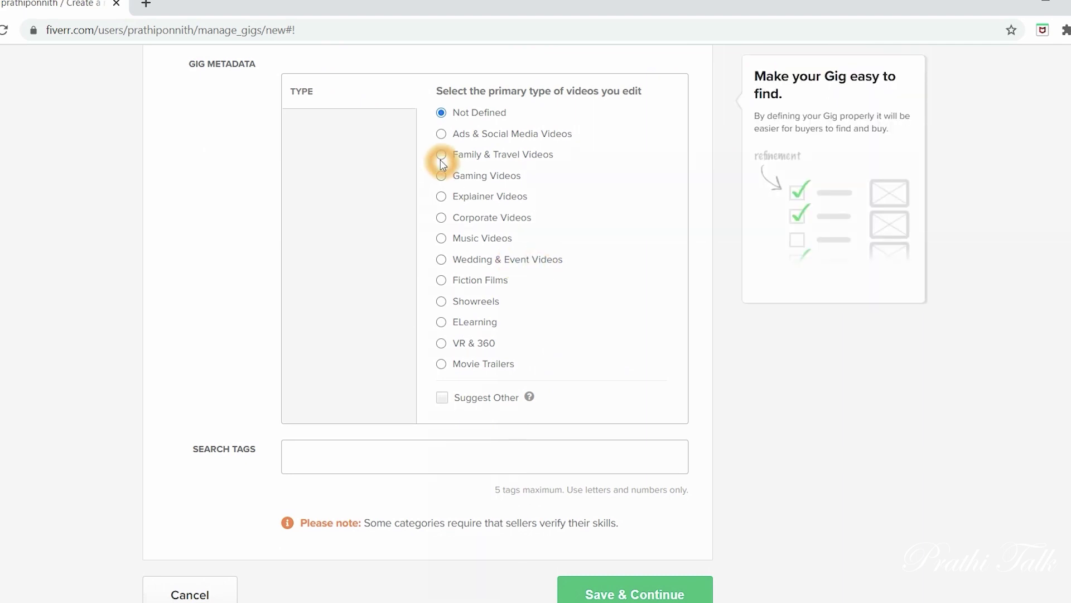
{"action": "left_click", "coordinate": [441, 155]}
{"action": "scroll", "coordinate": [391, 255], "scroll_direction": "down", "scroll_amount": 4}
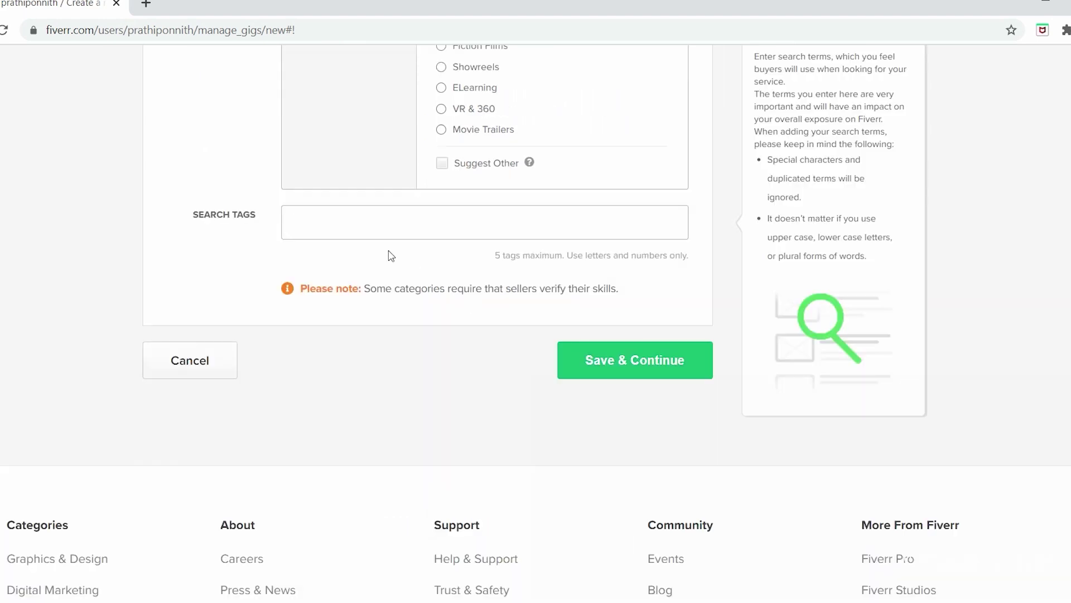
Add VIDEO EDITING and MOTION GRAPHICS as the gig's search tags.
{"action": "left_click", "coordinate": [321, 224]}
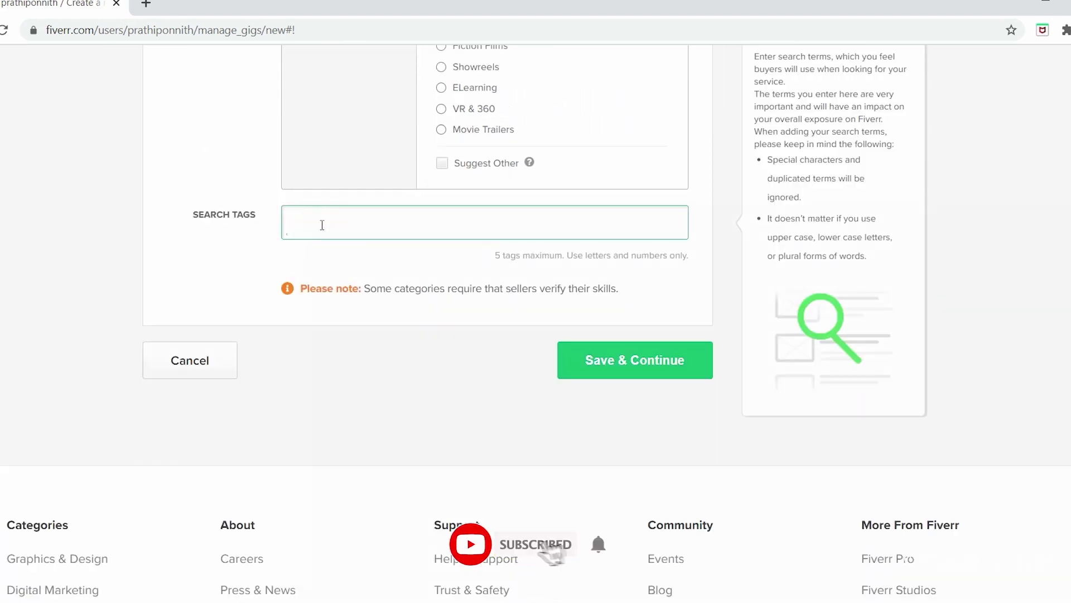
{"action": "left_click", "coordinate": [322, 225]}
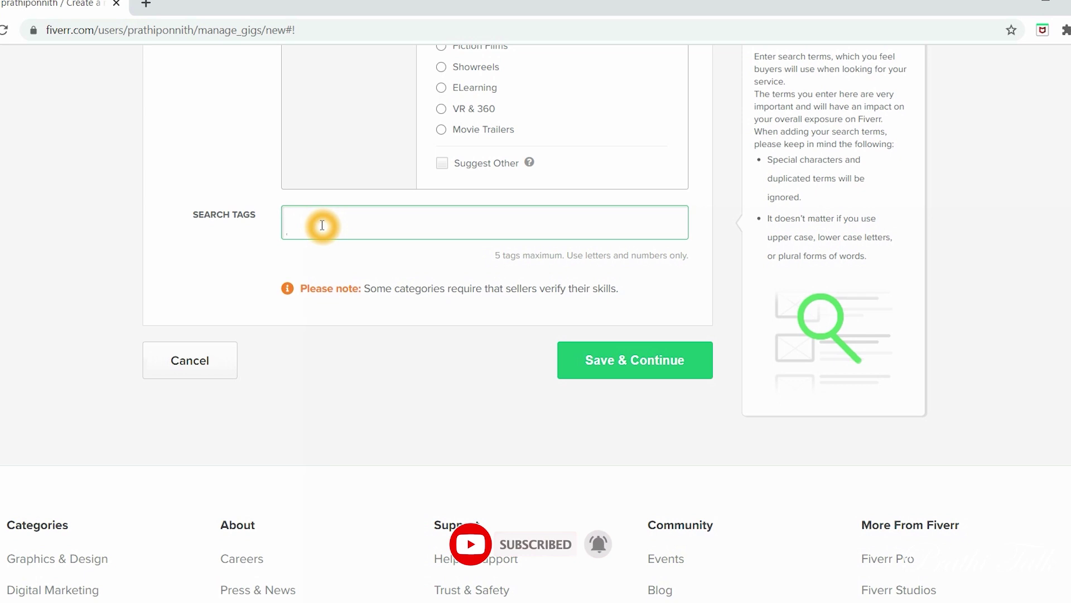
{"action": "type", "text": "video editing"}
{"action": "left_click", "coordinate": [333, 256]}
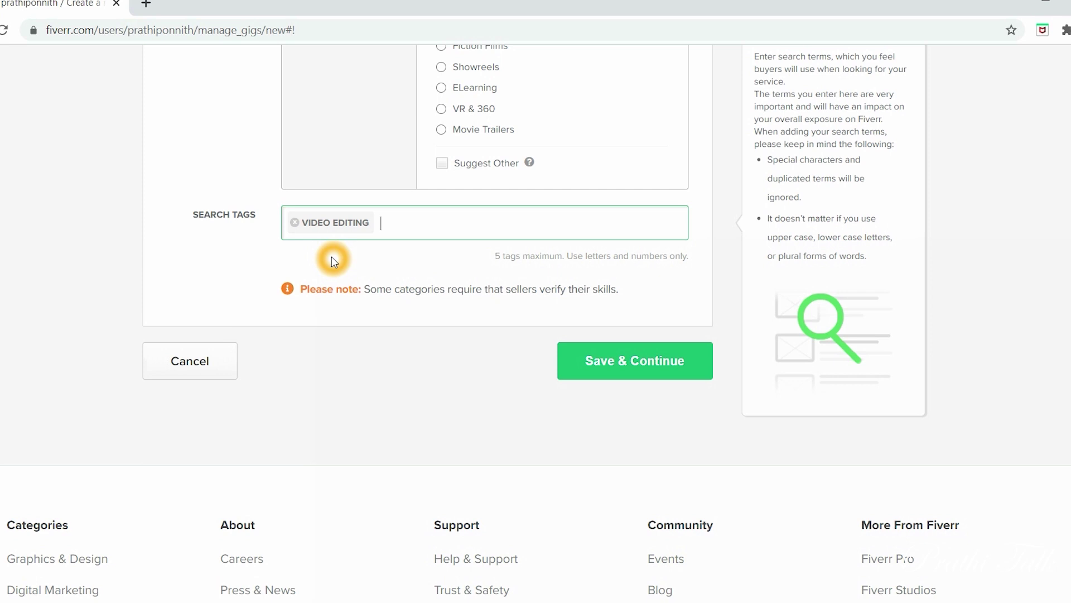
{"action": "type", "text": "motio"}
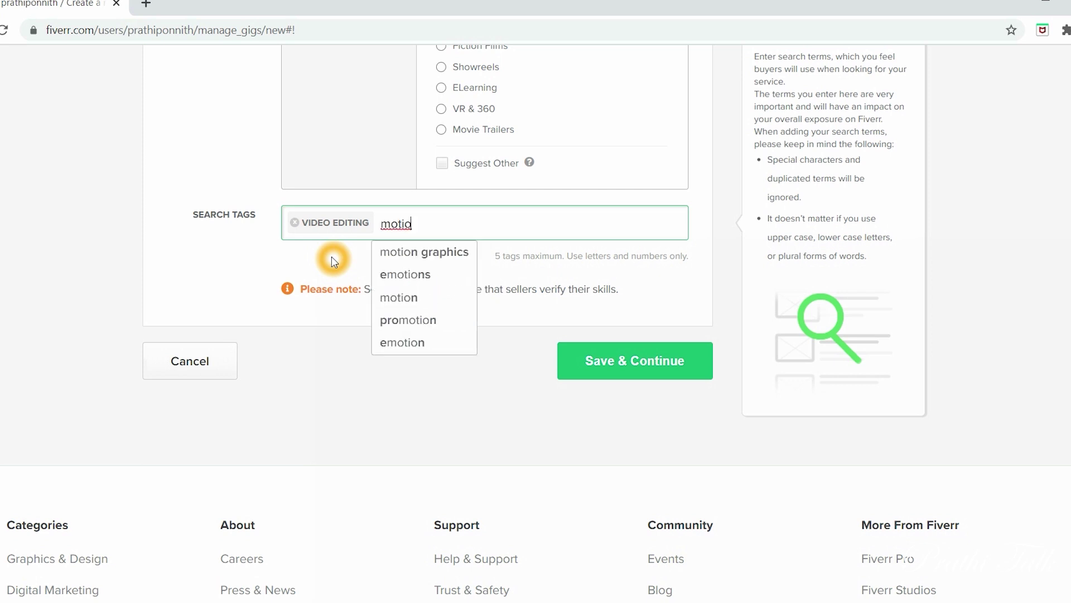
{"action": "left_click", "coordinate": [396, 252]}
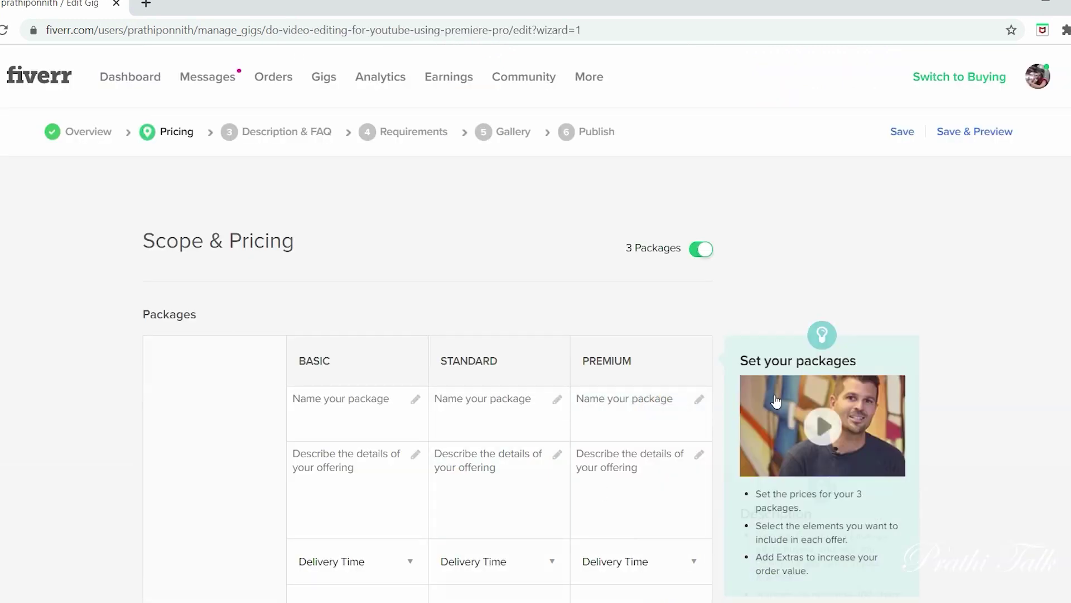
Name the packages 4 Minutes or Less, 8 Minutes or Less, and Any Length.
{"action": "scroll", "coordinate": [638, 381], "scroll_direction": "down", "scroll_amount": 2}
{"action": "scroll", "coordinate": [639, 381], "scroll_direction": "down", "scroll_amount": 2}
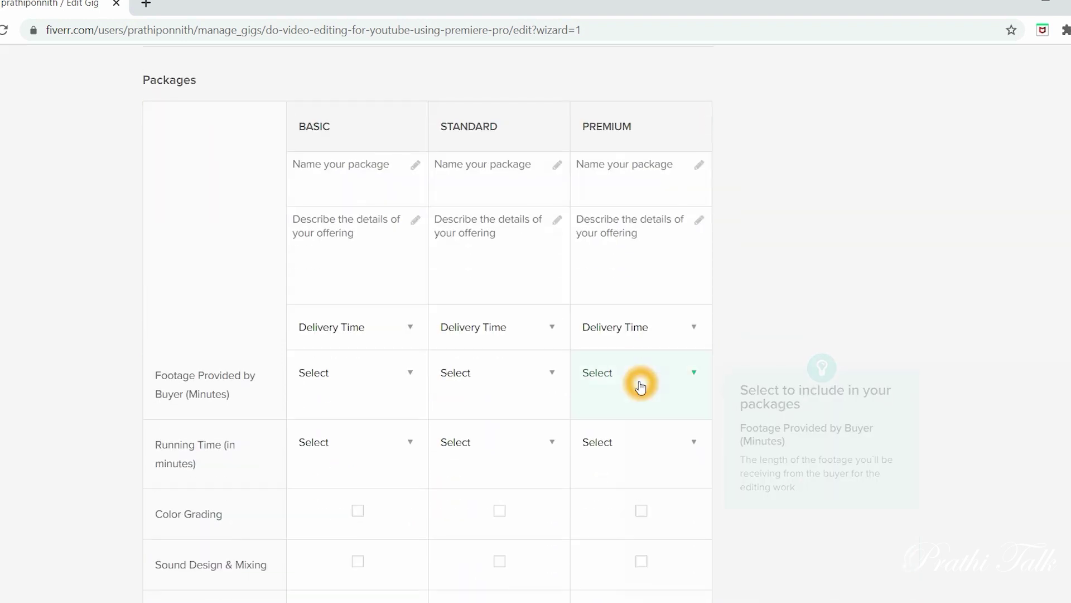
{"action": "left_click", "coordinate": [347, 173]}
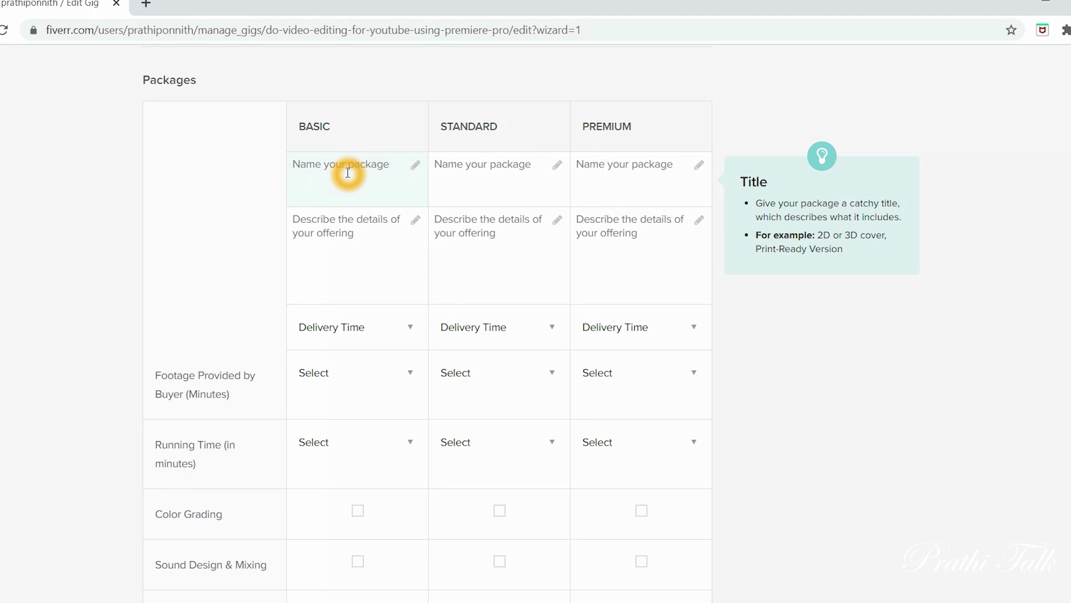
{"action": "type", "text": "4 Minutes or Less"}
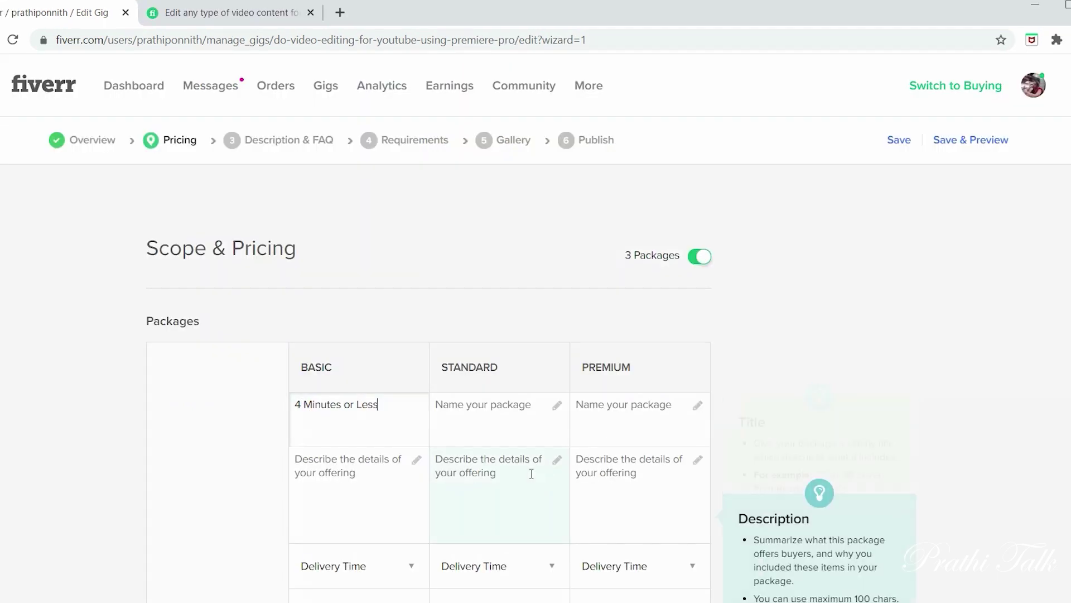
{"action": "left_click", "coordinate": [494, 416]}
{"action": "type", "text": "8 Minutes or Le"}
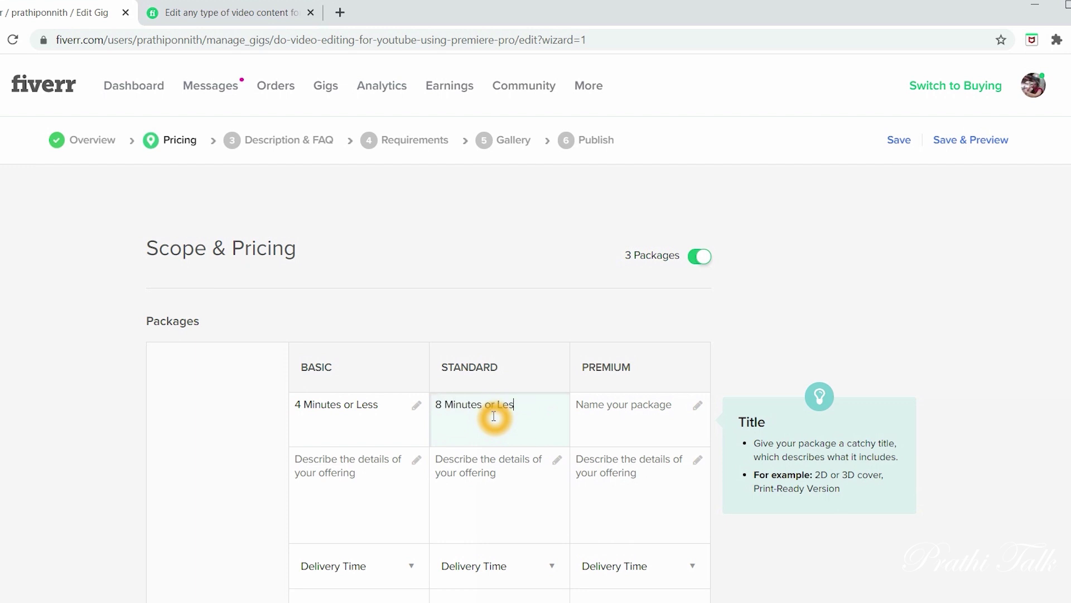
{"action": "type", "text": "s"}
{"action": "left_click", "coordinate": [618, 409]}
{"action": "type", "text": "Any L"}
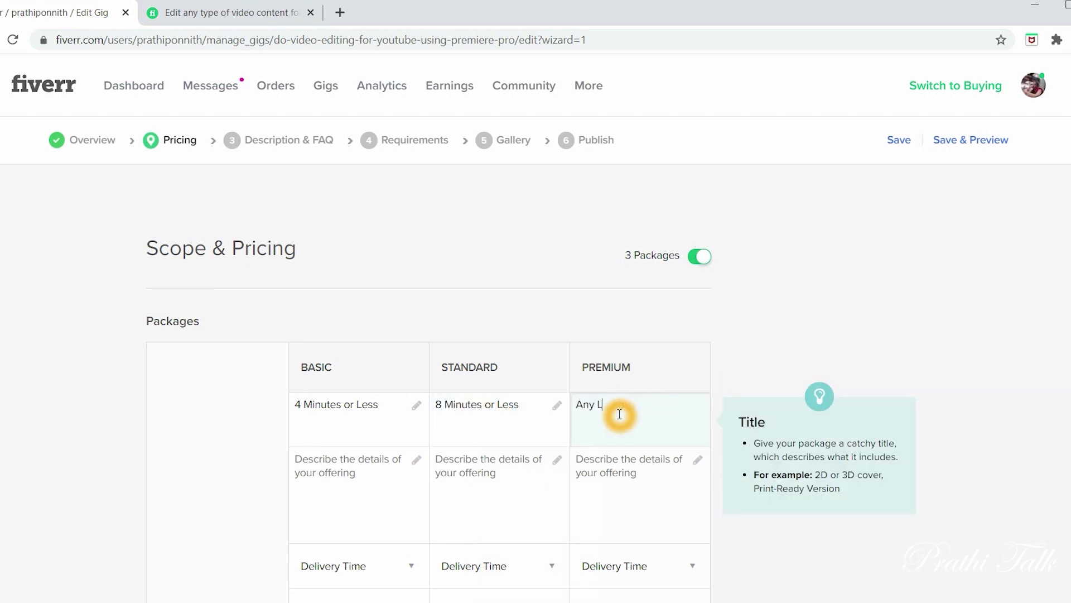
{"action": "type", "text": "ength"}
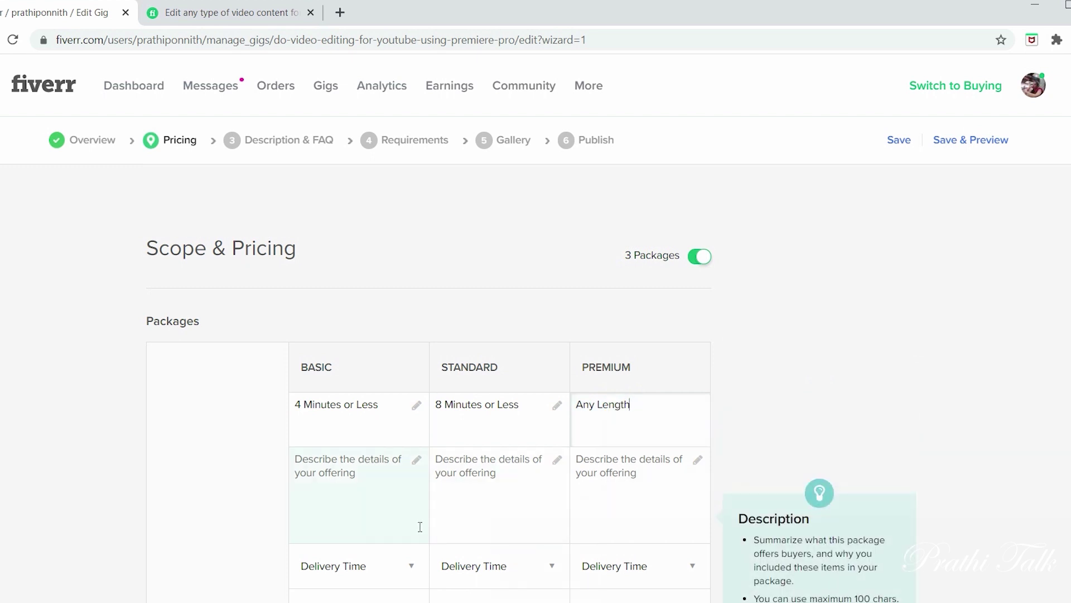
{"action": "left_click", "coordinate": [326, 471]}
Describe Basic as YouTube editing for 4 Minutes and Standard for 8 Minutes, within 2 Days.
{"action": "type", "text": "Will Edit 4 Minutes"}
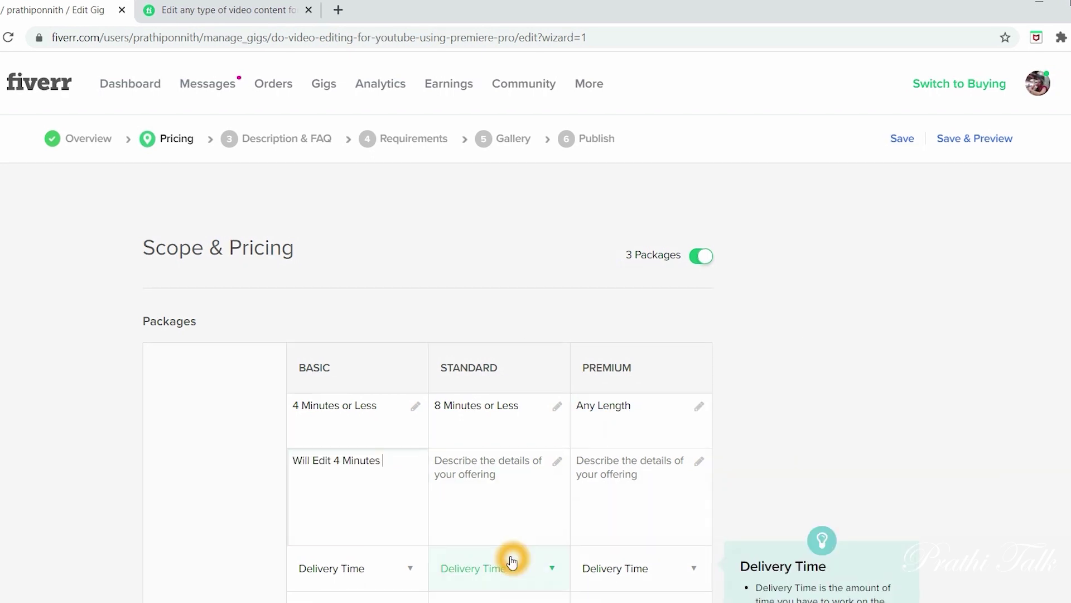
{"action": "type", "text": " YouTube Content for 4 Minute"}
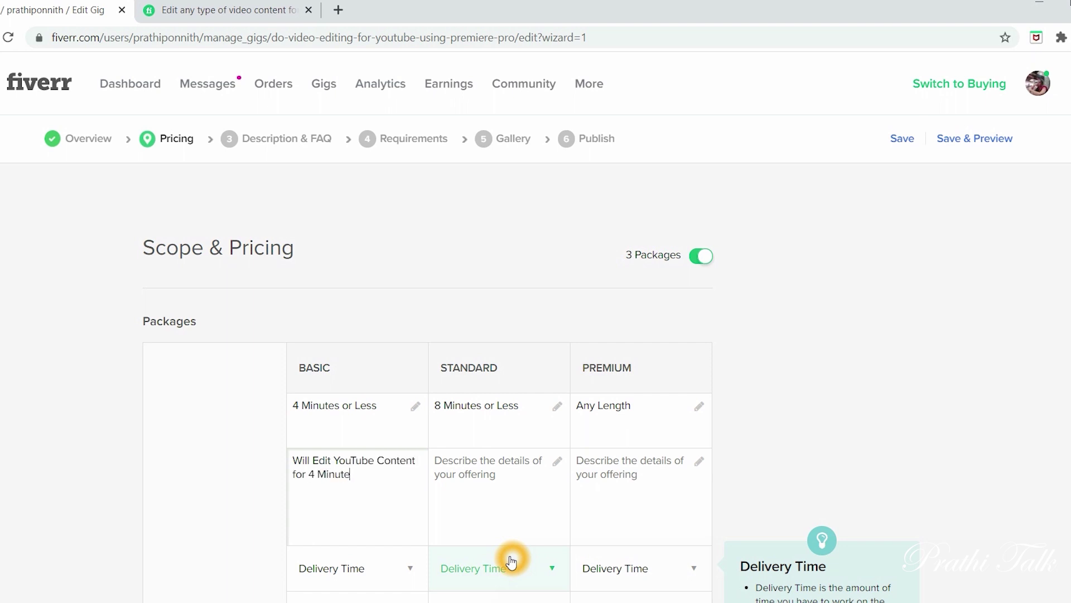
{"action": "type", "text": "s within 2 Days"}
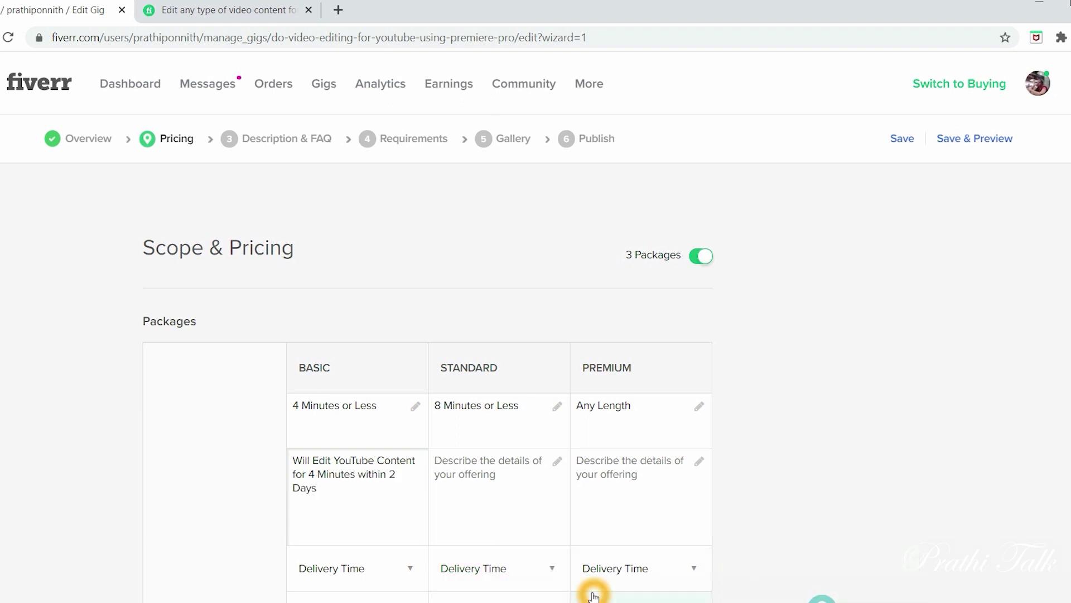
{"action": "left_click", "coordinate": [487, 480]}
{"action": "type", "text": "Wi"}
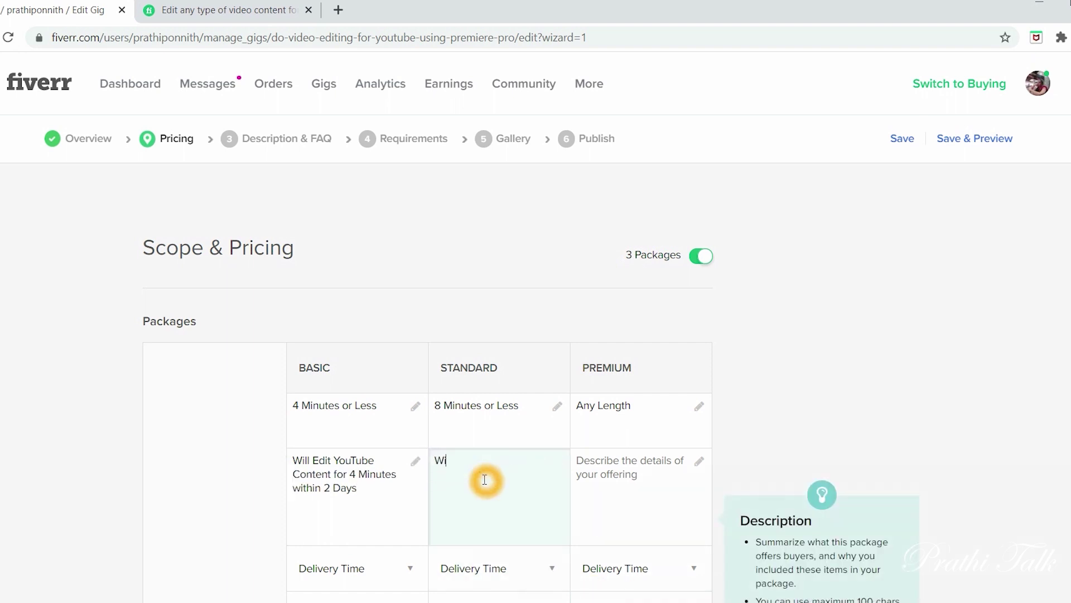
{"action": "type", "text": "ll edit YouTube conte"}
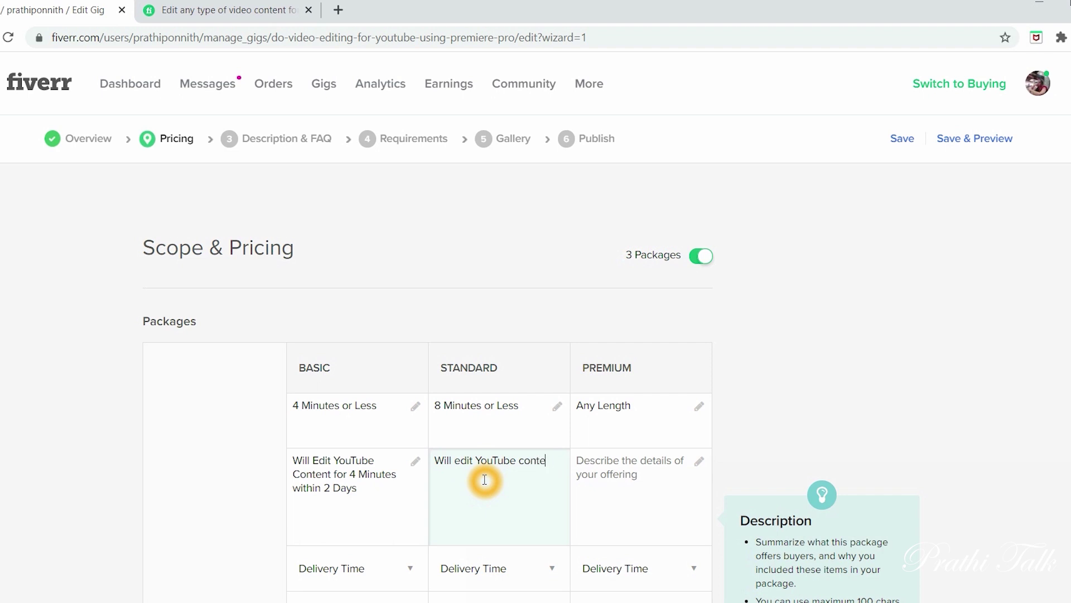
{"action": "type", "text": "nt for 8 Minutes within 2 Days"}
Write the Premium description as YouTube editing for Any Length within 2 Days, fixing the typo.
{"action": "left_click", "coordinate": [593, 471]}
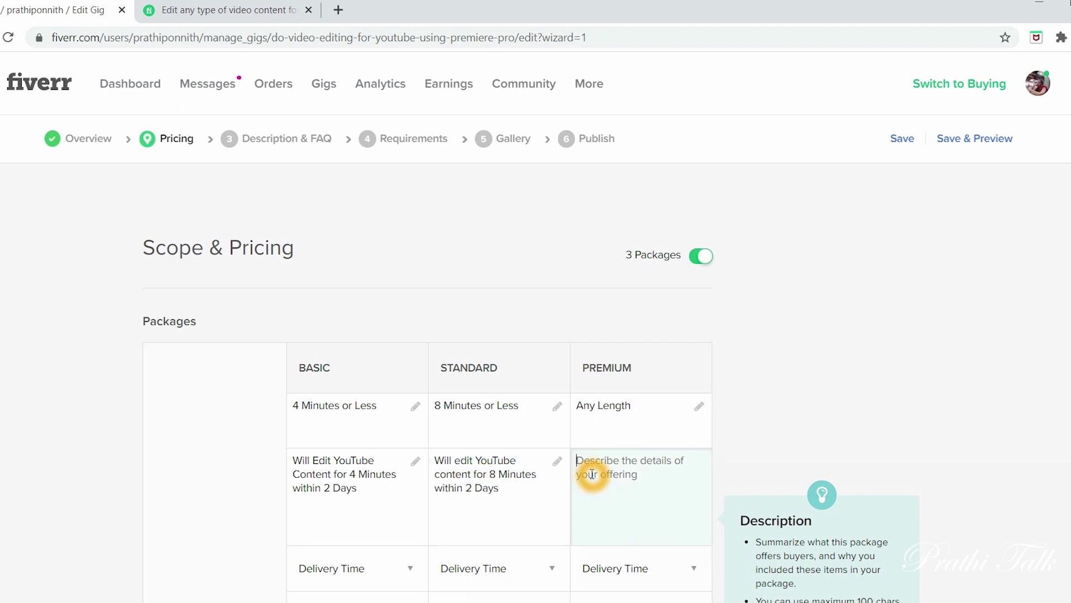
{"action": "left_click", "coordinate": [669, 597]}
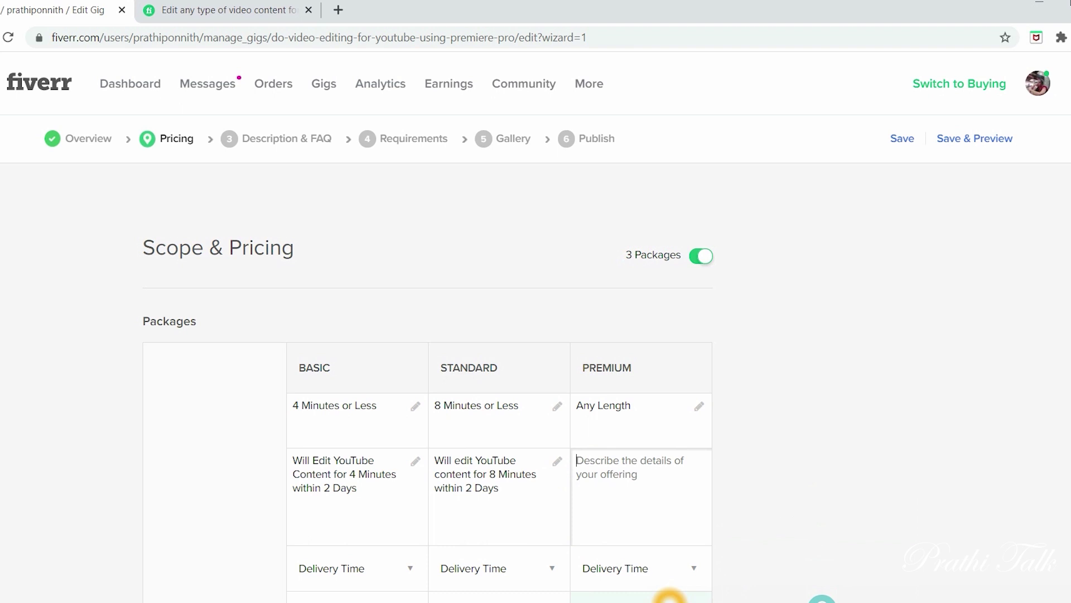
{"action": "type", "text": "W"}
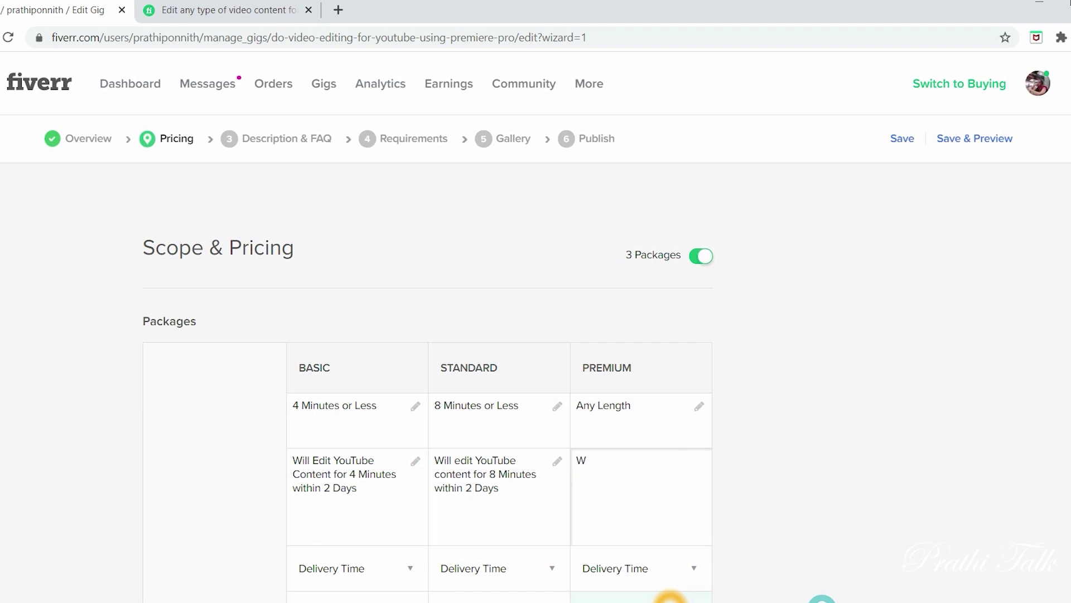
{"action": "type", "text": "ill edit YouTube  co"}
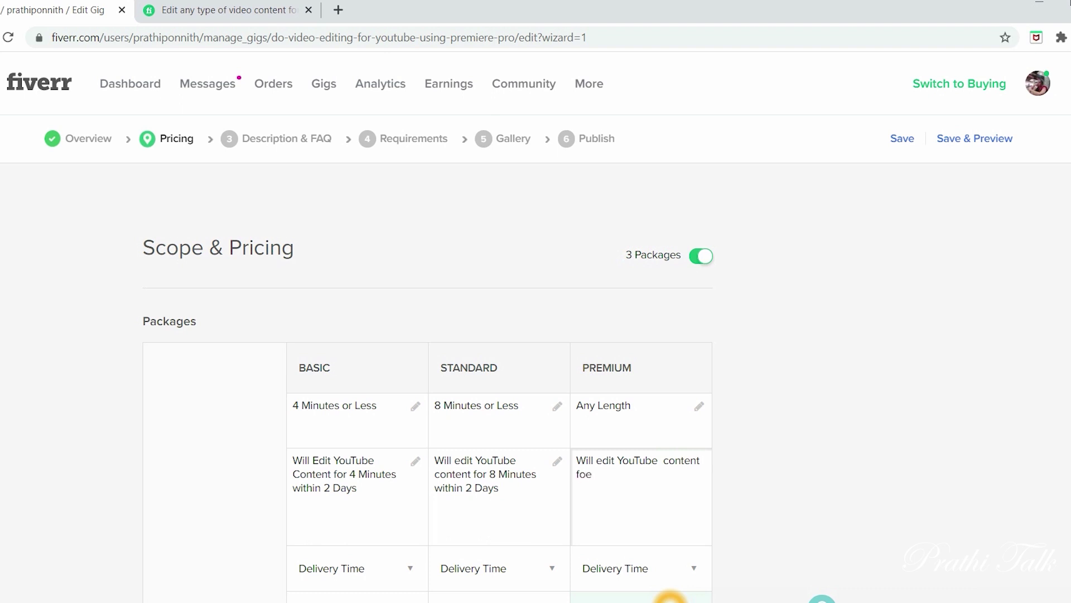
{"action": "type", "text": "ntent for any lenth"}
{"action": "key", "text": "BackSpace"}
{"action": "key", "text": "BackSpace"}
{"action": "key", "text": "BackSpace"}
{"action": "key", "text": "BackSpace"}
{"action": "key", "text": "BackSpace"}
{"action": "key", "text": "BackSpace"}
{"action": "key", "text": "BackSpace"}
{"action": "key", "text": "BackSpace"}
{"action": "key", "text": "BackSpace"}
{"action": "type", "text": "ny Lenth"}
{"action": "key", "text": "BackSpace"}
{"action": "key", "text": "BackSpace"}
{"action": "key", "text": "BackSpace"}
{"action": "type", "text": "gth within 2 Days"}
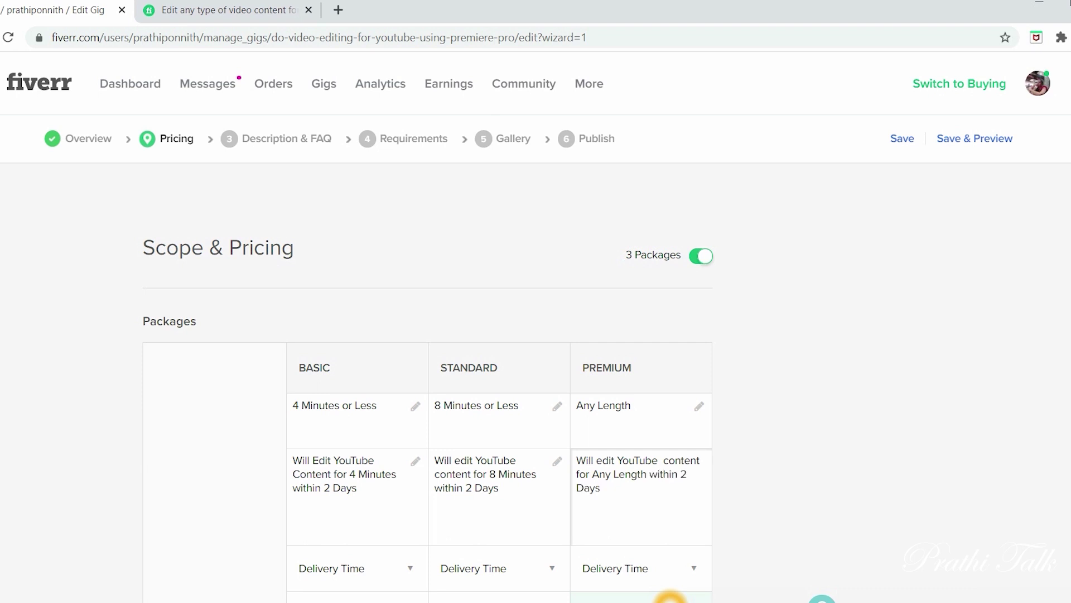
{"action": "scroll", "coordinate": [551, 516], "scroll_direction": "down", "scroll_amount": 3}
Set delivery time to 2 Days for the Basic, Standard and Premium packages.
{"action": "left_click", "coordinate": [411, 421]}
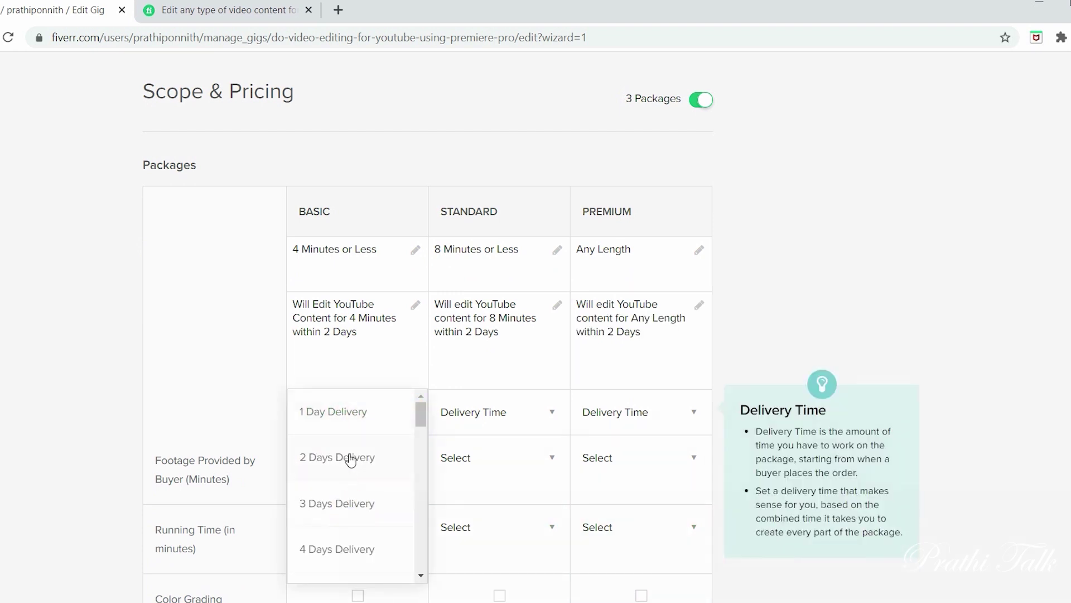
{"action": "left_click", "coordinate": [377, 458]}
{"action": "left_click", "coordinate": [552, 424]}
{"action": "left_click", "coordinate": [480, 457]}
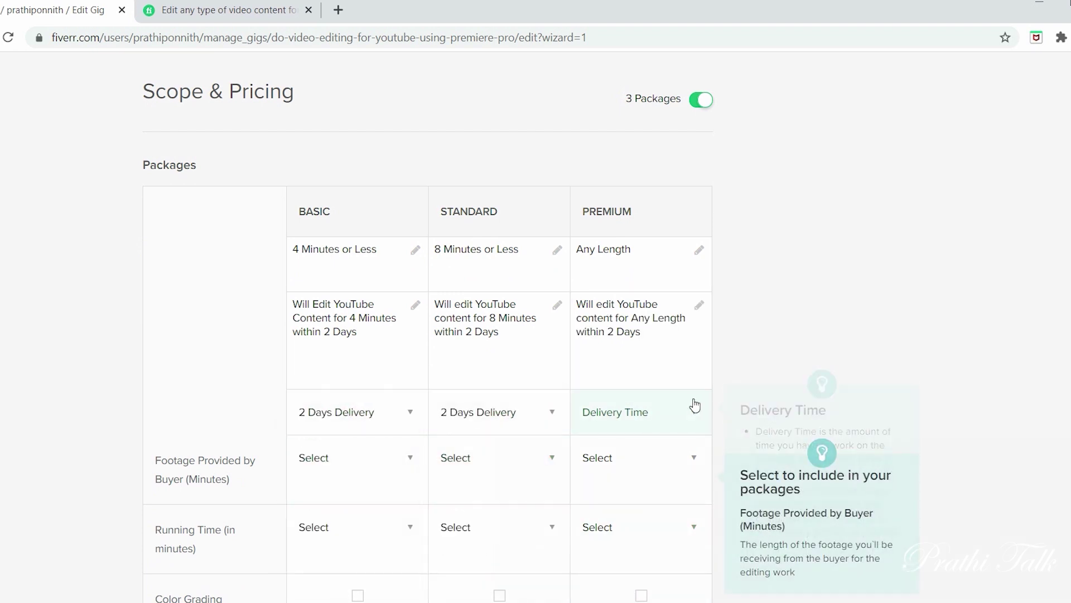
{"action": "left_click", "coordinate": [691, 410]}
{"action": "left_click", "coordinate": [650, 458]}
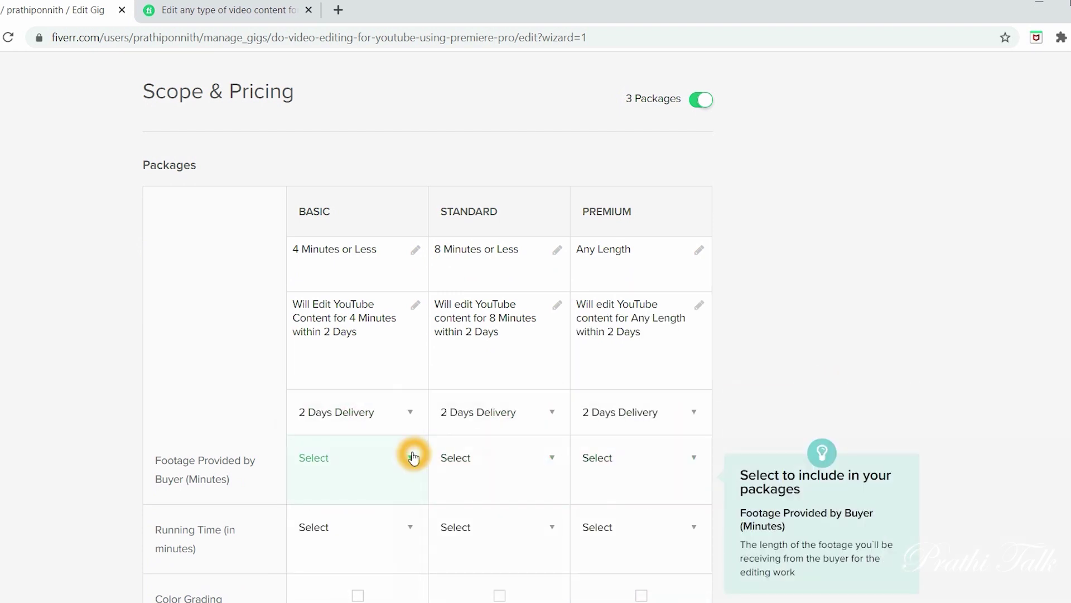
Set buyer footage length to 15 minutes for all three packages.
{"action": "left_click", "coordinate": [411, 455]}
{"action": "left_click", "coordinate": [359, 506]}
{"action": "left_click", "coordinate": [552, 461]}
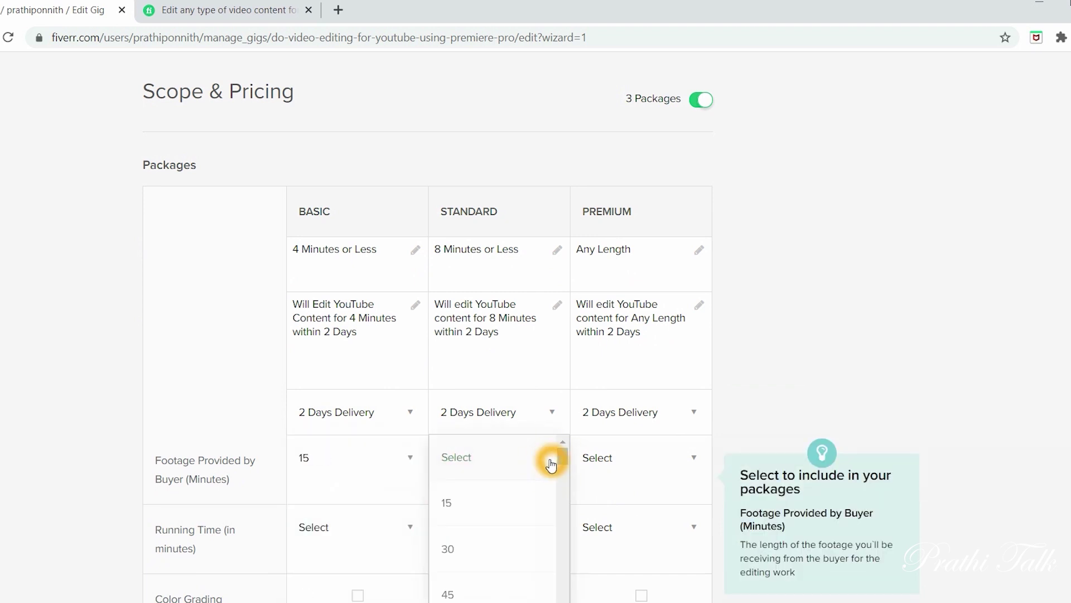
{"action": "left_click", "coordinate": [473, 504]}
{"action": "left_click", "coordinate": [695, 459]}
{"action": "left_click", "coordinate": [602, 505]}
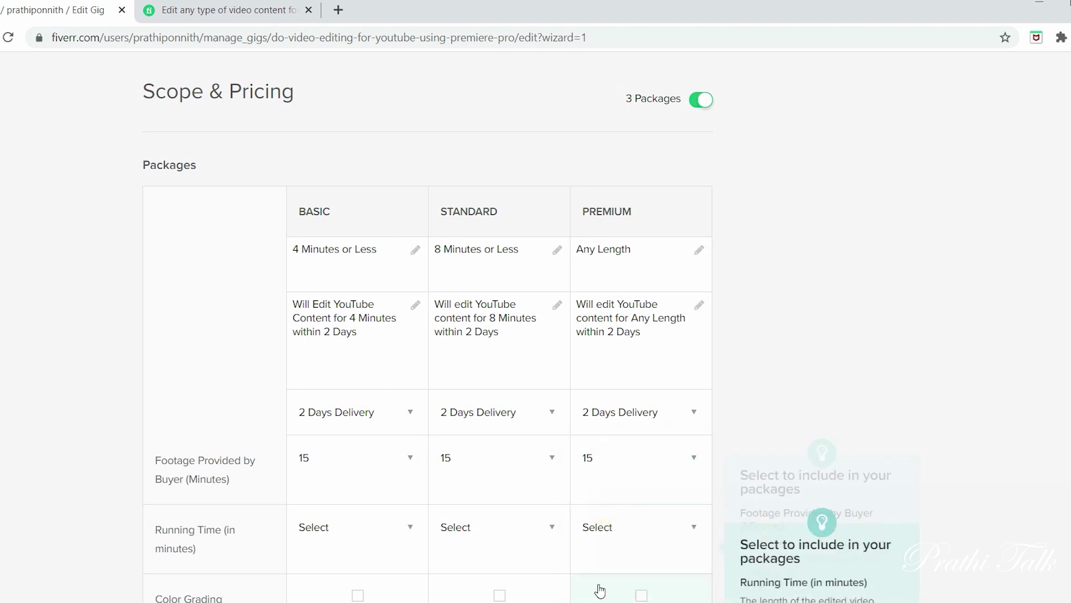
Set running times to 4, 8 and 15 minutes for Basic, Standard and Premium.
{"action": "left_click", "coordinate": [409, 536]}
{"action": "scroll", "coordinate": [409, 537], "scroll_direction": "down", "scroll_amount": 3}
{"action": "left_click", "coordinate": [409, 371]}
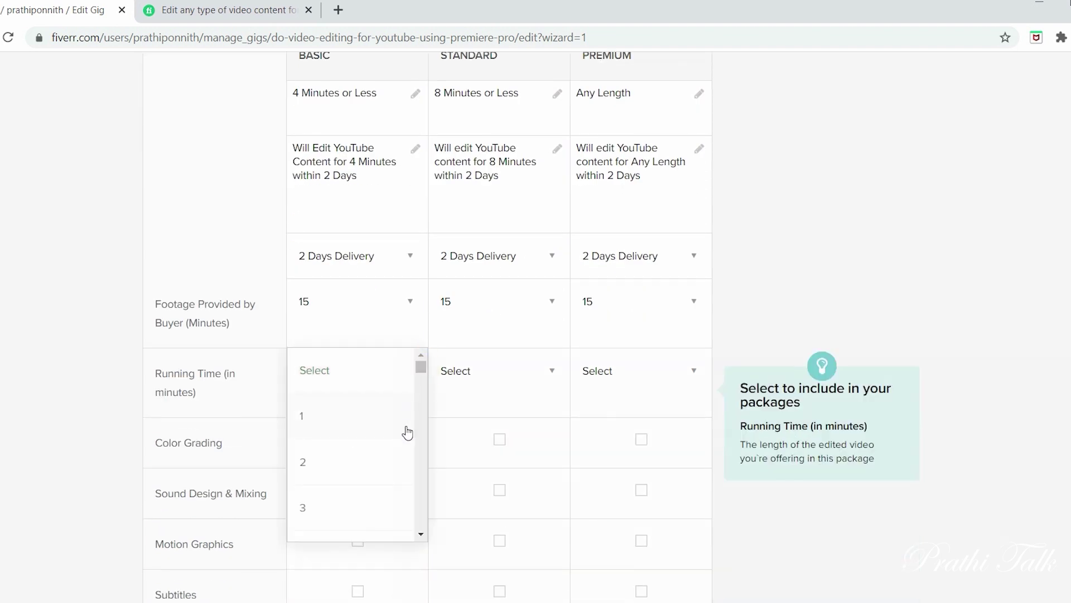
{"action": "scroll", "coordinate": [412, 450], "scroll_direction": "down", "scroll_amount": 3}
{"action": "left_click", "coordinate": [330, 402]}
{"action": "left_click", "coordinate": [543, 374]}
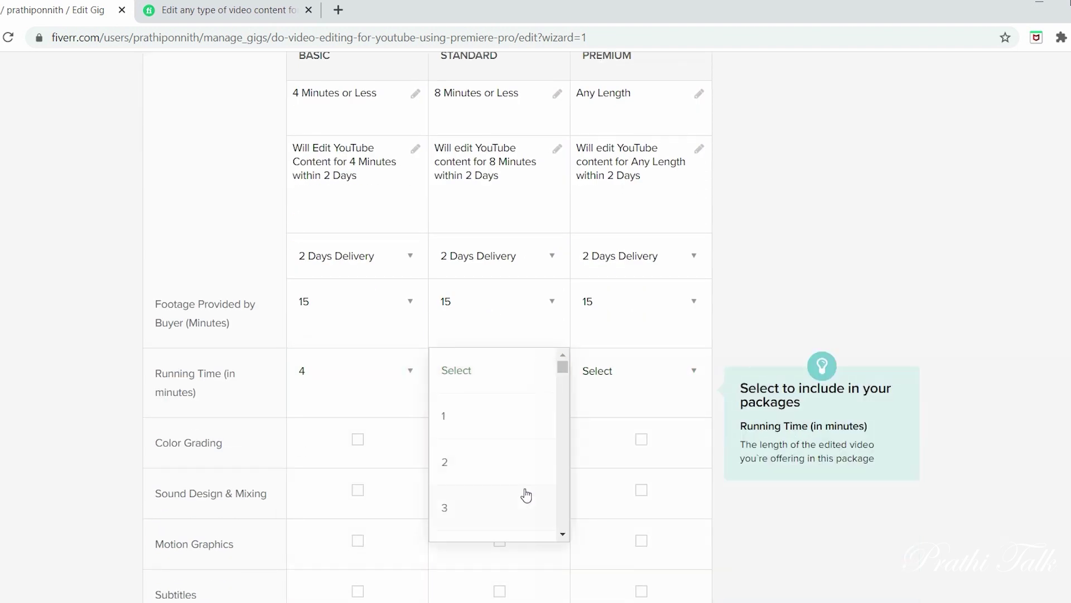
{"action": "scroll", "coordinate": [525, 491], "scroll_direction": "down", "scroll_amount": 3}
{"action": "left_click", "coordinate": [499, 427]}
{"action": "left_click", "coordinate": [664, 371]}
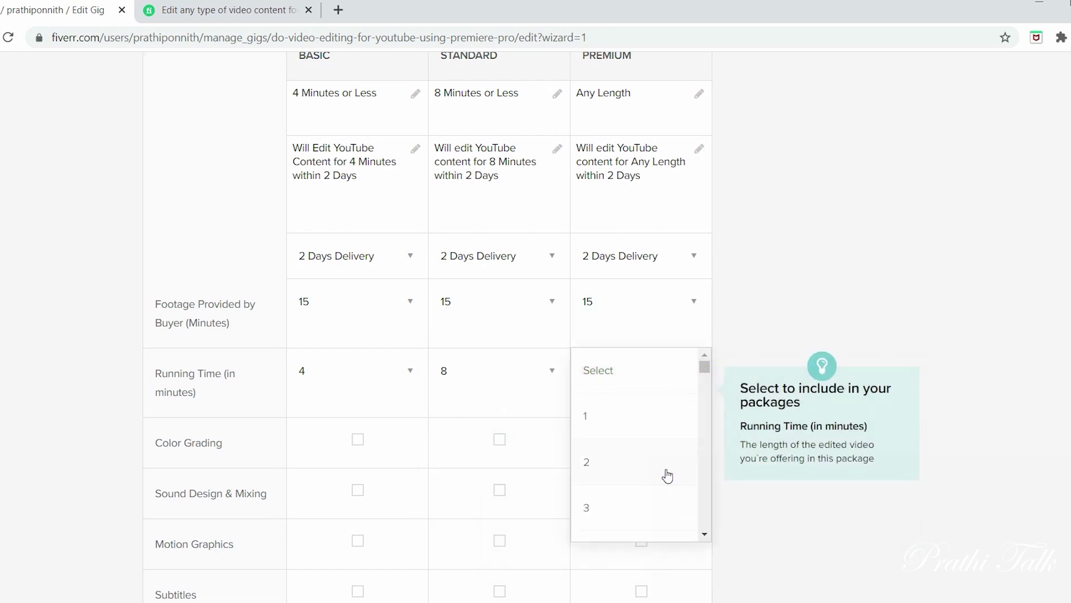
{"action": "scroll", "coordinate": [669, 468], "scroll_direction": "down", "scroll_amount": 5}
{"action": "left_click", "coordinate": [660, 435]}
Include Subtitles in Basic, Color Grading and Subtitles in Standard, and all four features in Premium.
{"action": "left_click", "coordinate": [358, 440]}
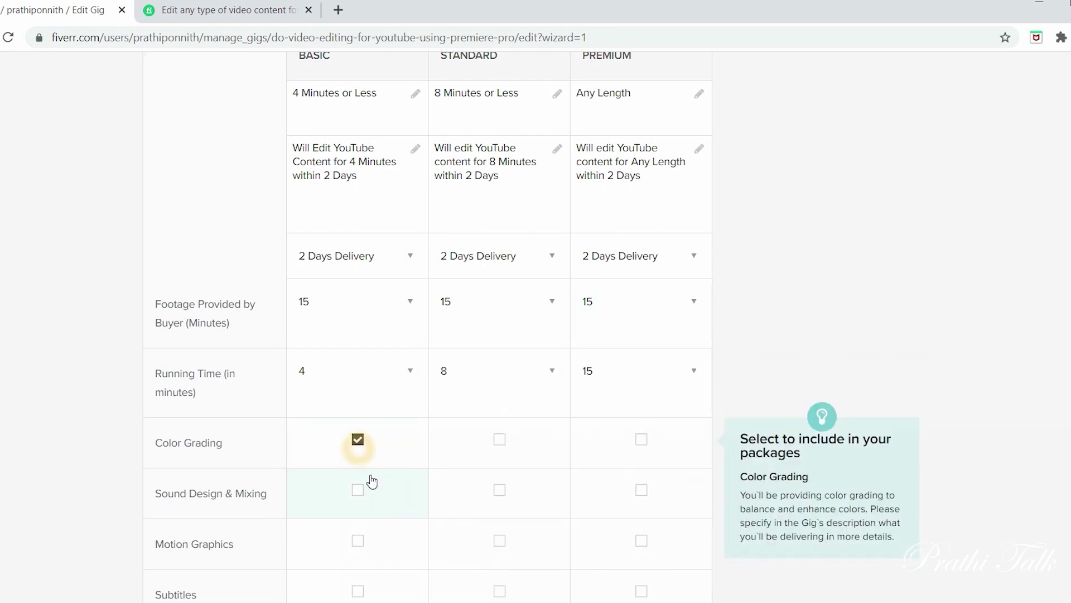
{"action": "scroll", "coordinate": [374, 491], "scroll_direction": "down", "scroll_amount": 3}
{"action": "left_click", "coordinate": [358, 283]}
{"action": "left_click", "coordinate": [359, 433]}
{"action": "left_click", "coordinate": [559, 307]}
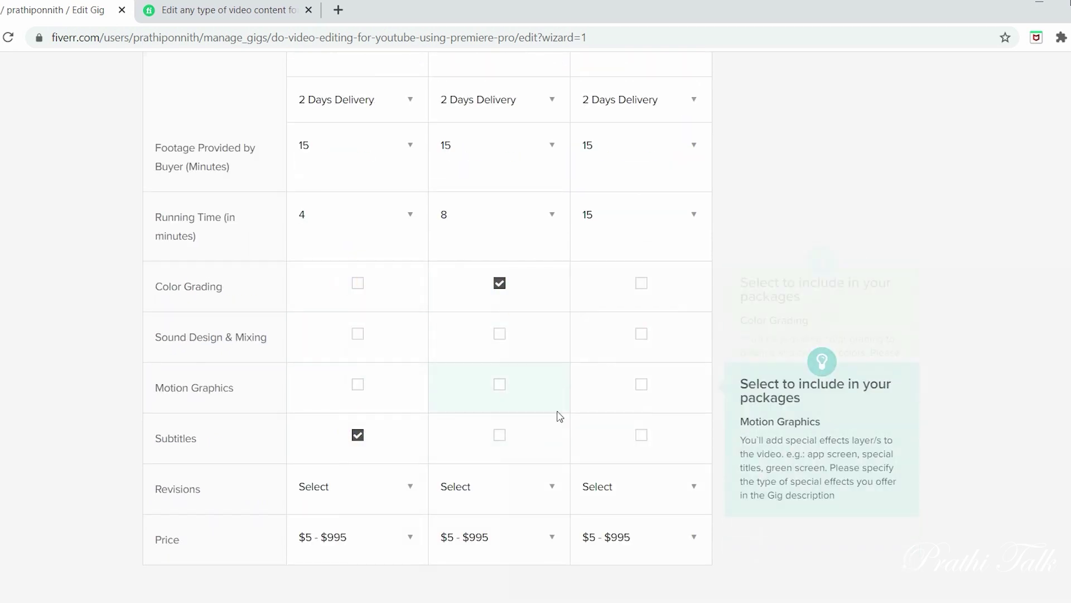
{"action": "left_click", "coordinate": [499, 435]}
{"action": "left_click", "coordinate": [641, 283]}
{"action": "left_click", "coordinate": [641, 333]}
{"action": "left_click", "coordinate": [641, 384]}
{"action": "left_click", "coordinate": [642, 434]}
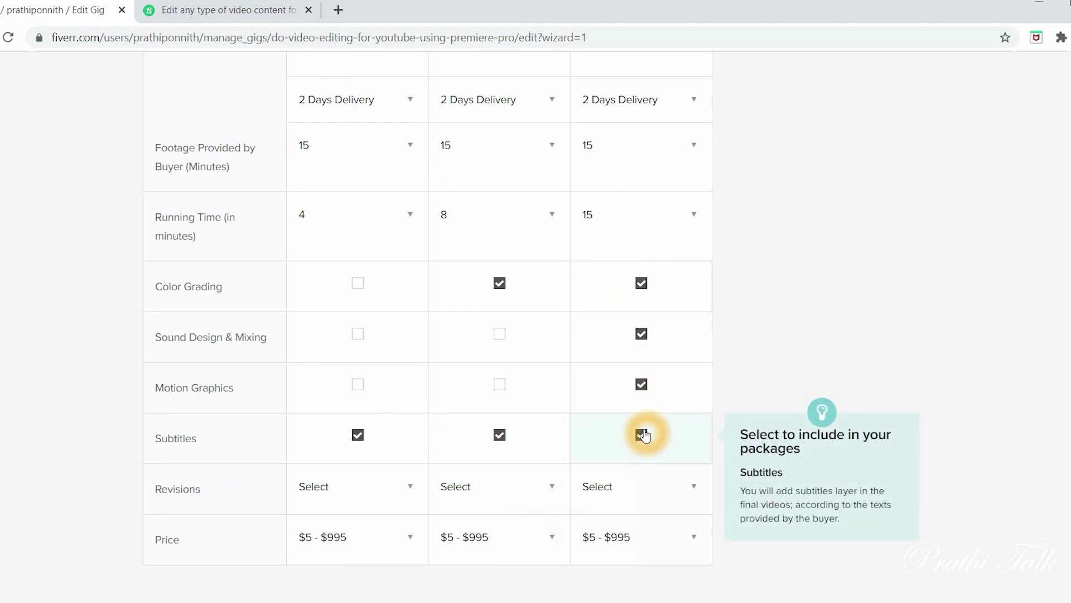
Set revisions to 1, 2 and 3 for Basic, Standard and Premium.
{"action": "scroll", "coordinate": [644, 435], "scroll_direction": "down", "scroll_amount": 6}
{"action": "left_click", "coordinate": [390, 177]}
{"action": "left_click", "coordinate": [361, 311]}
{"action": "left_click", "coordinate": [546, 174]}
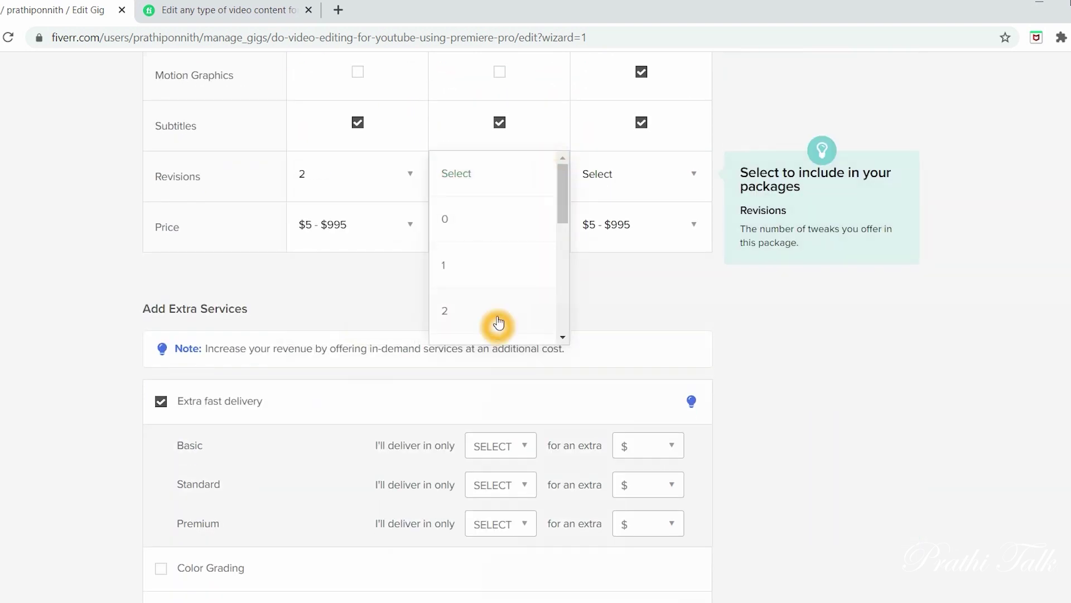
{"action": "left_click", "coordinate": [498, 322]}
{"action": "left_click", "coordinate": [414, 172]}
{"action": "scroll", "coordinate": [369, 279], "scroll_direction": "up", "scroll_amount": 3}
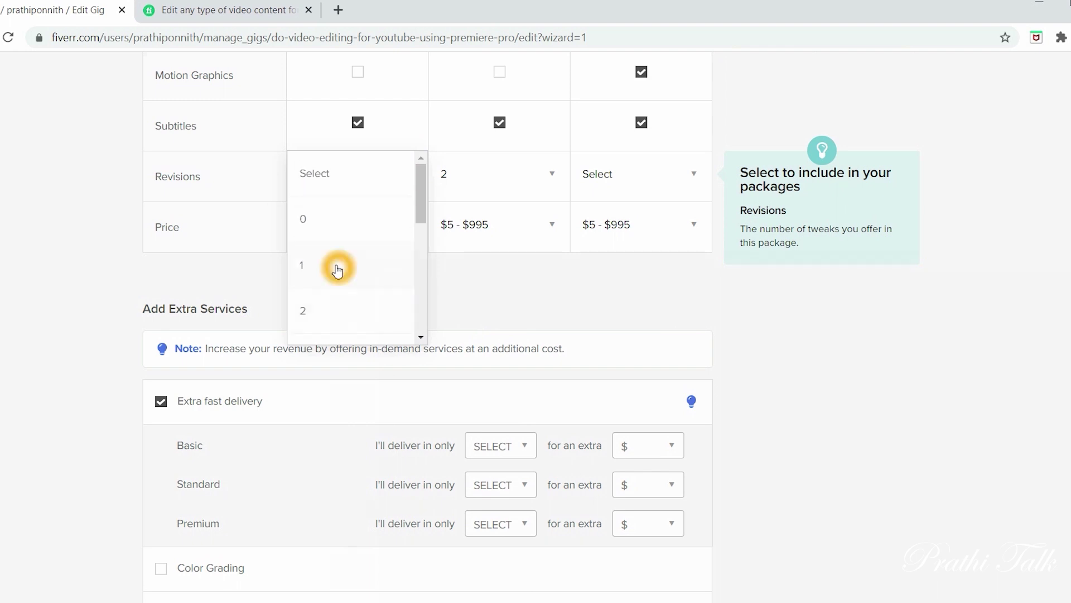
{"action": "left_click", "coordinate": [338, 270]}
{"action": "left_click", "coordinate": [681, 175]}
{"action": "scroll", "coordinate": [641, 311], "scroll_direction": "down", "scroll_amount": 2}
{"action": "left_click", "coordinate": [636, 268]}
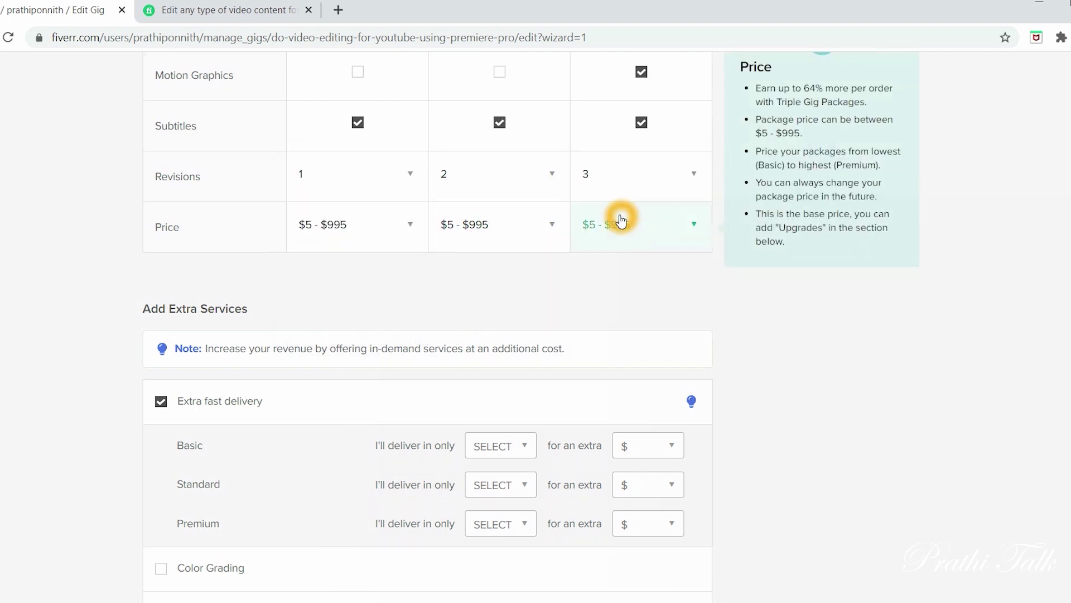
Price the Basic, Standard and Premium packages at $5, $15 and $25.
{"action": "left_click", "coordinate": [412, 223]}
{"action": "left_click", "coordinate": [370, 230]}
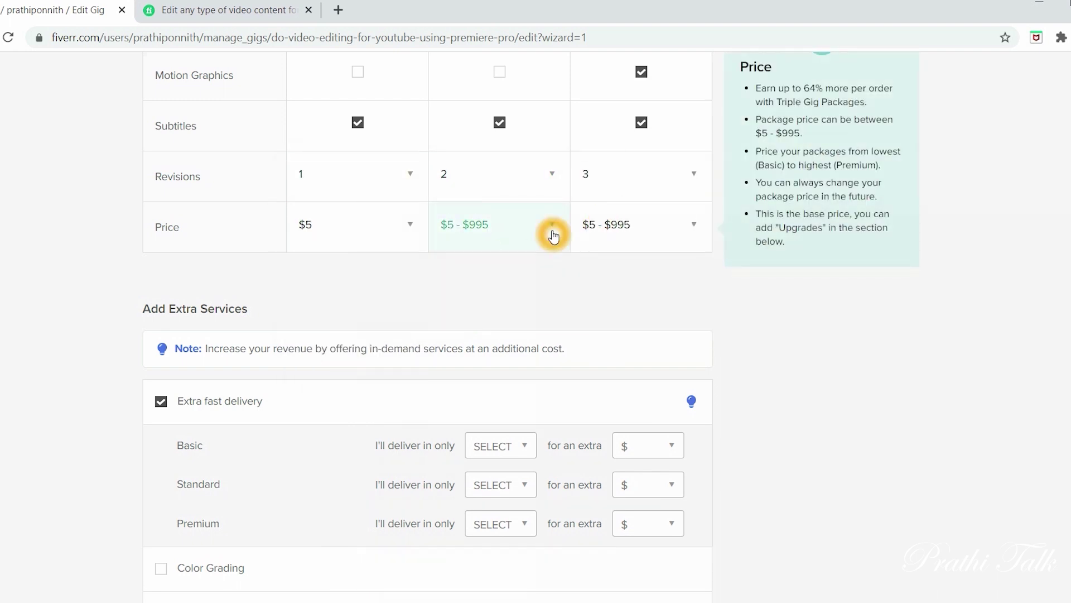
{"action": "left_click", "coordinate": [553, 229]}
{"action": "left_click", "coordinate": [503, 315]}
{"action": "left_click", "coordinate": [692, 224]}
{"action": "scroll", "coordinate": [636, 307], "scroll_direction": "down", "scroll_amount": 3}
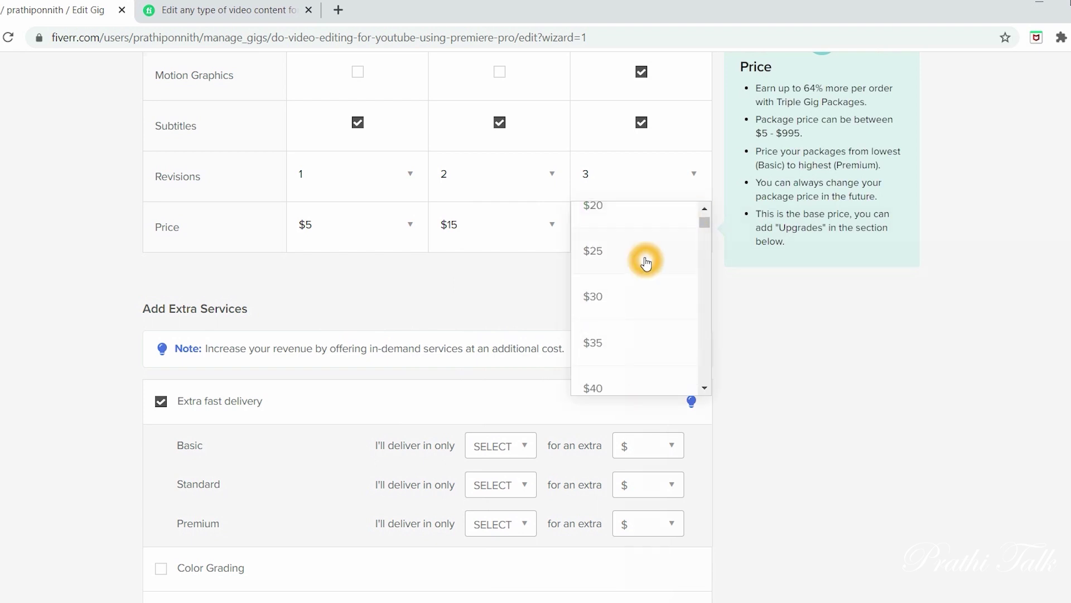
{"action": "left_click", "coordinate": [647, 262]}
Offer extra-fast delivery in 2 days for the Basic package.
{"action": "scroll", "coordinate": [646, 335], "scroll_direction": "down", "scroll_amount": 1}
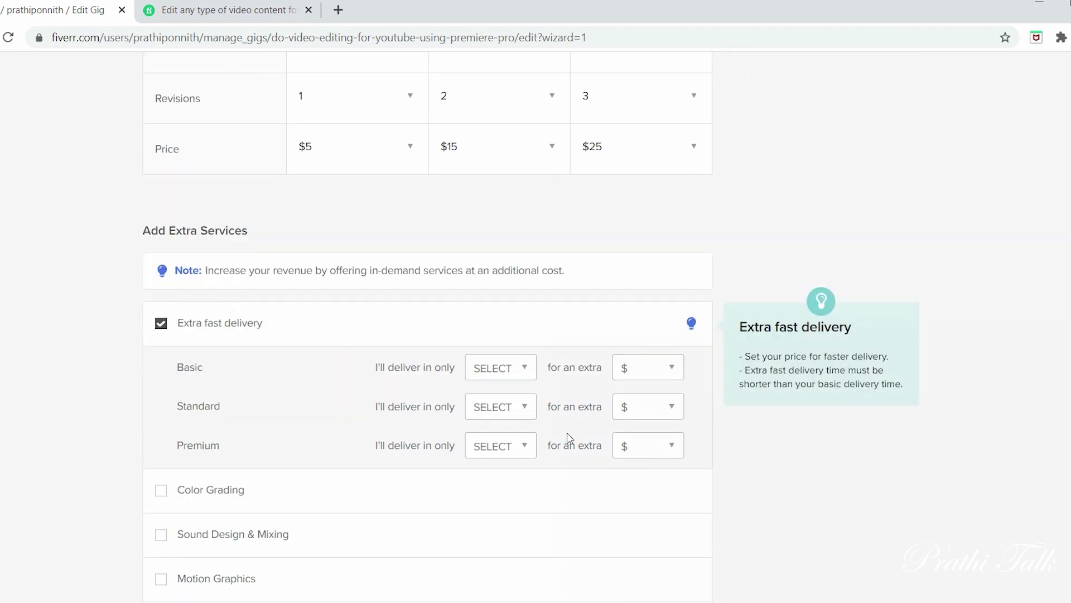
{"action": "left_click", "coordinate": [525, 368]}
{"action": "left_click", "coordinate": [514, 445]}
{"action": "left_click", "coordinate": [672, 369]}
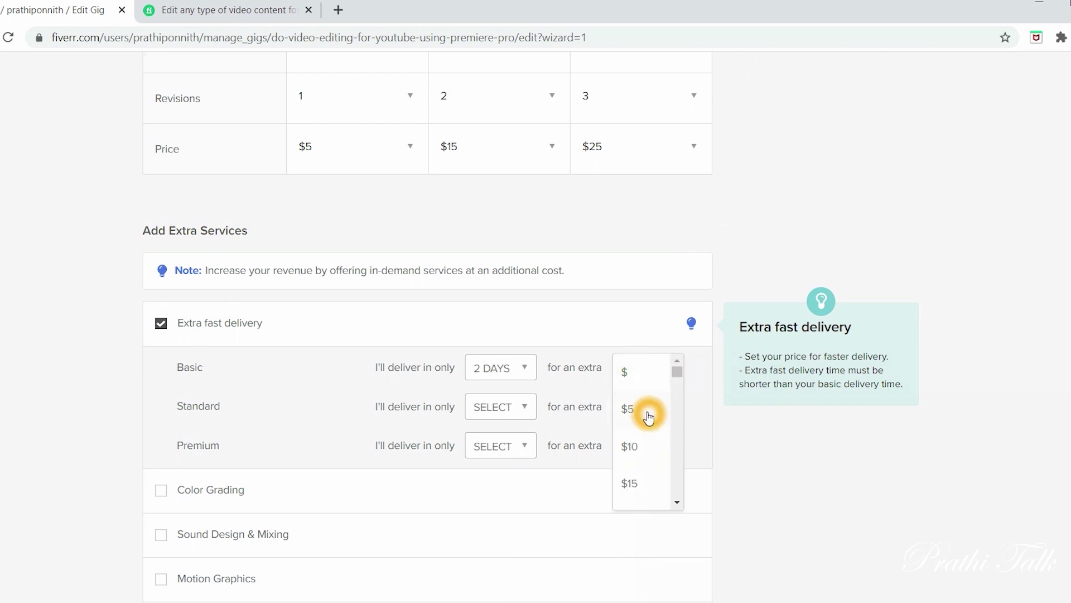